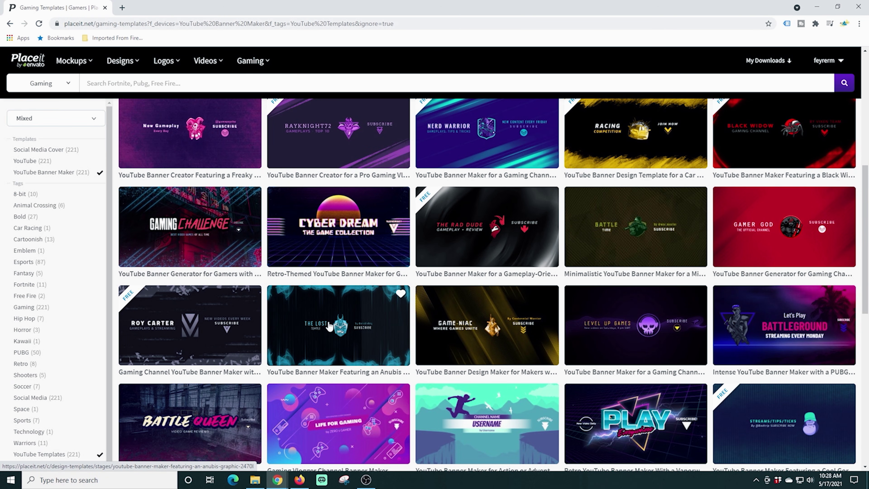
Step: Open the YouTube banner template featuring the Anubis graphic, titled The Lost Temple
left_click(330, 327)
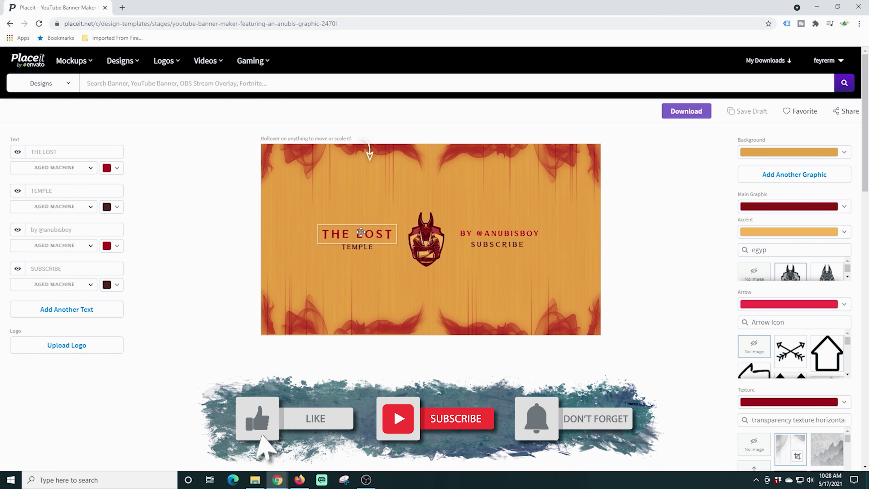
scroll(359, 231, "down", 1)
scroll(428, 252, "up", 1)
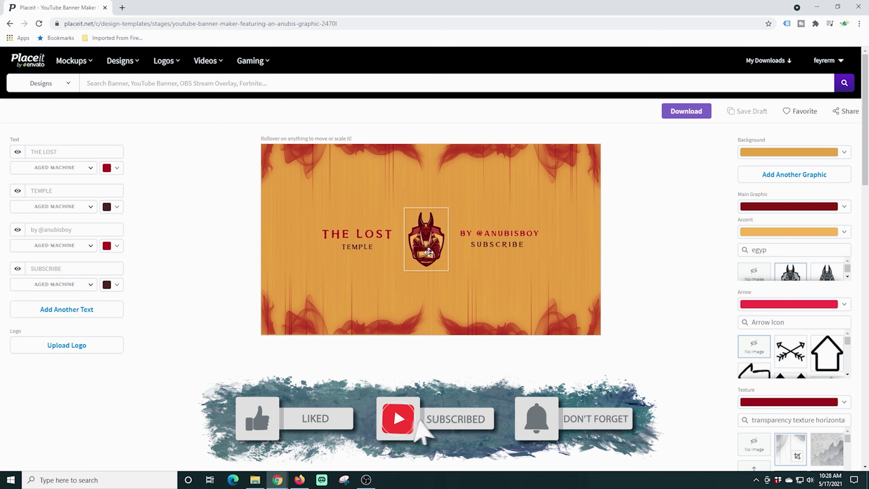
Step: Replace the banner's main Anubis graphic with the uploaded Logo Alpha.png from Downloads, accepting the default crop
left_click(428, 253)
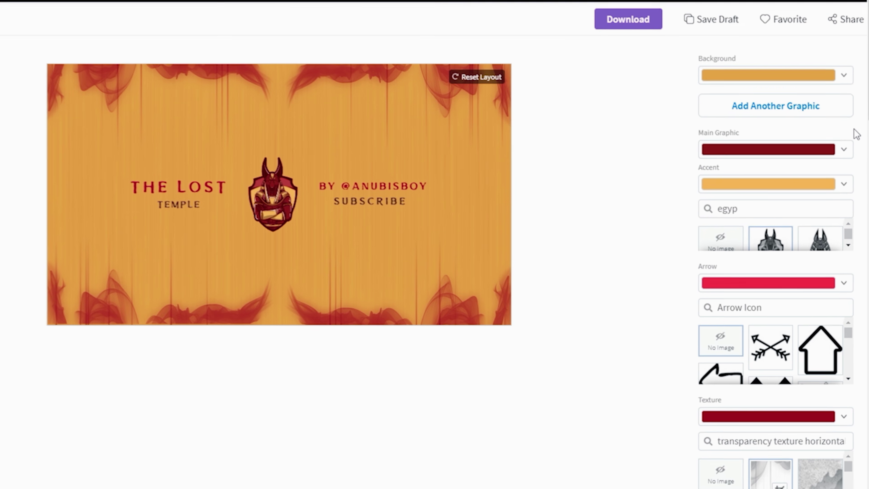
left_click(847, 131)
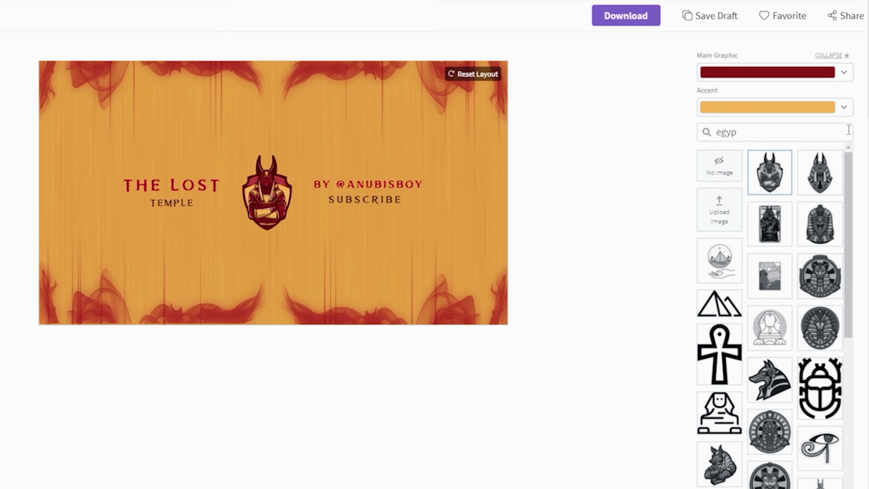
left_click(715, 214)
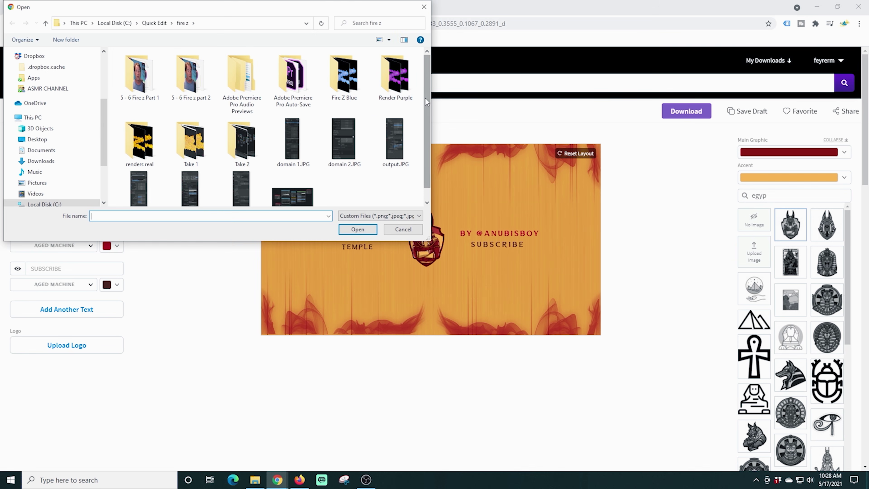
scroll(51, 154, "down", 2)
left_click(41, 85)
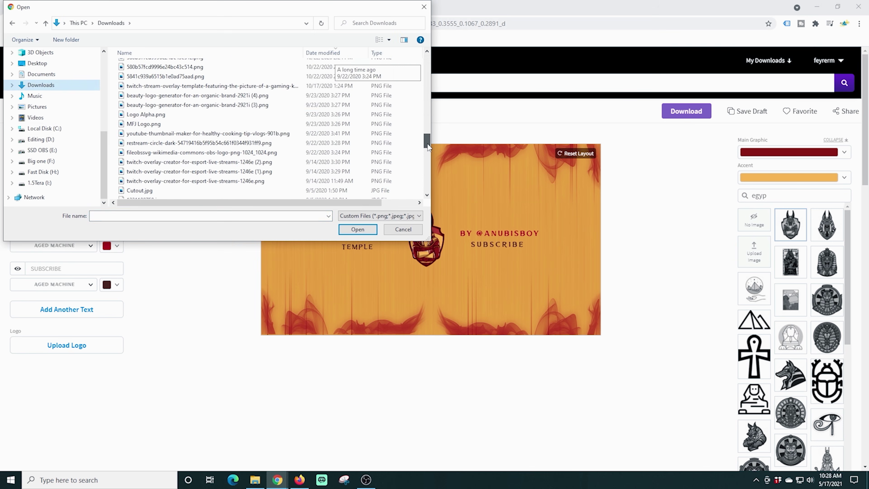
left_click(147, 115)
left_click(358, 229)
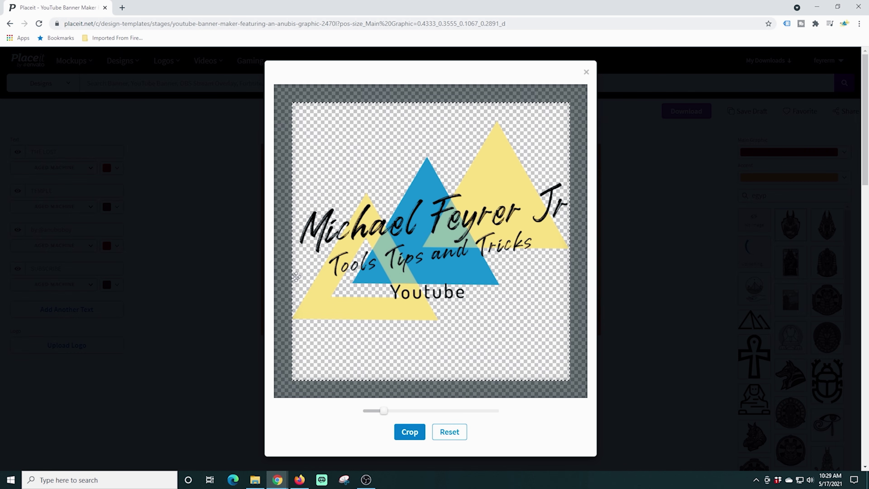
left_click(409, 432)
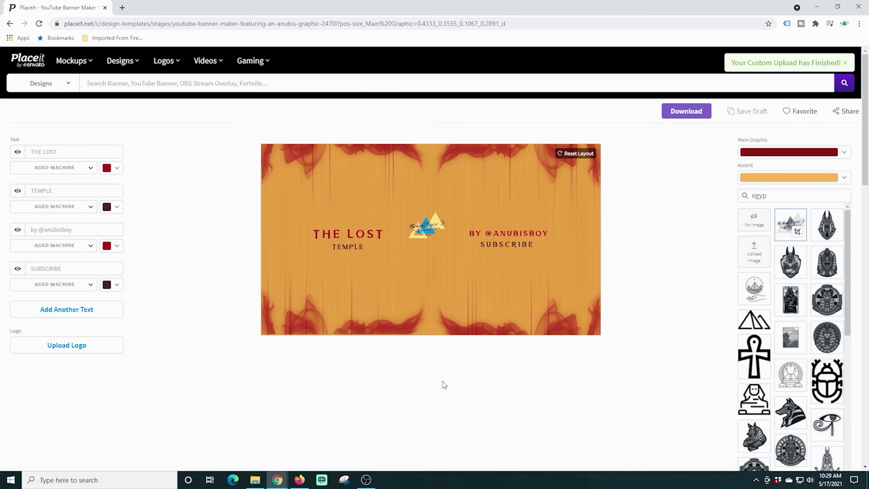
Step: Centre the uploaded logo vertically on the banner and enlarge it to fill the gap between the two text blocks
left_click(433, 224)
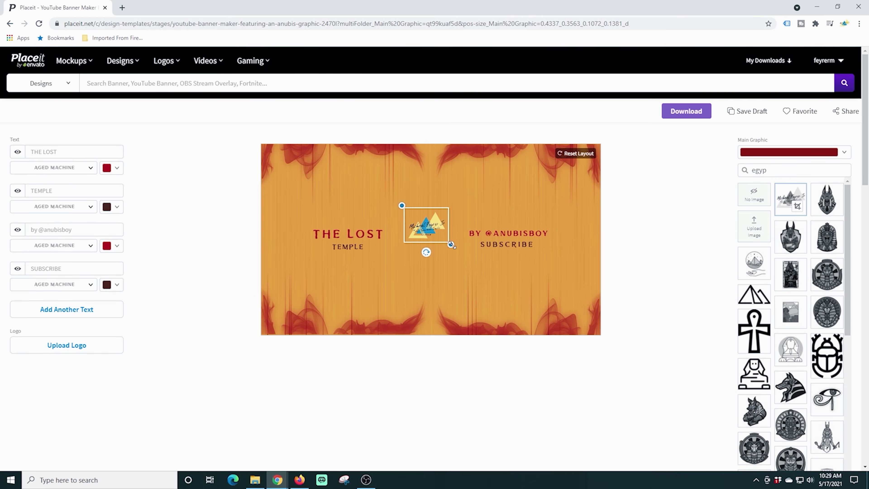
left_click_drag(431, 229, 431, 241)
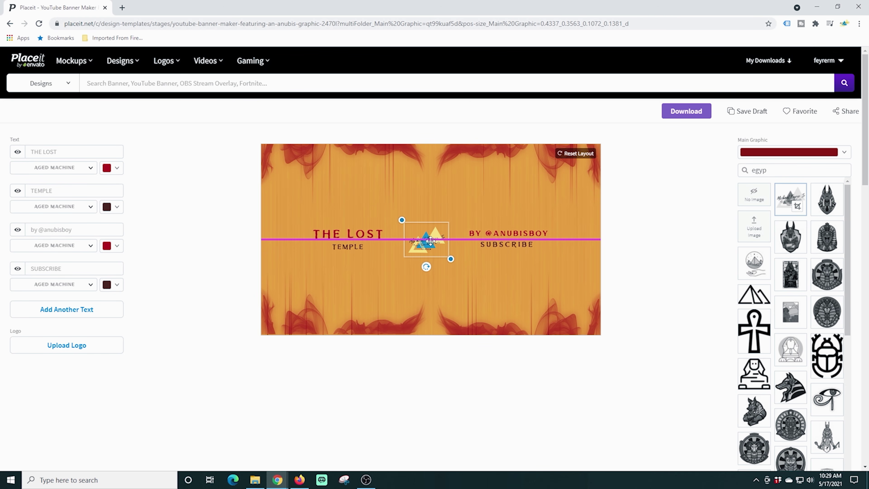
scroll(428, 242, "up", 3)
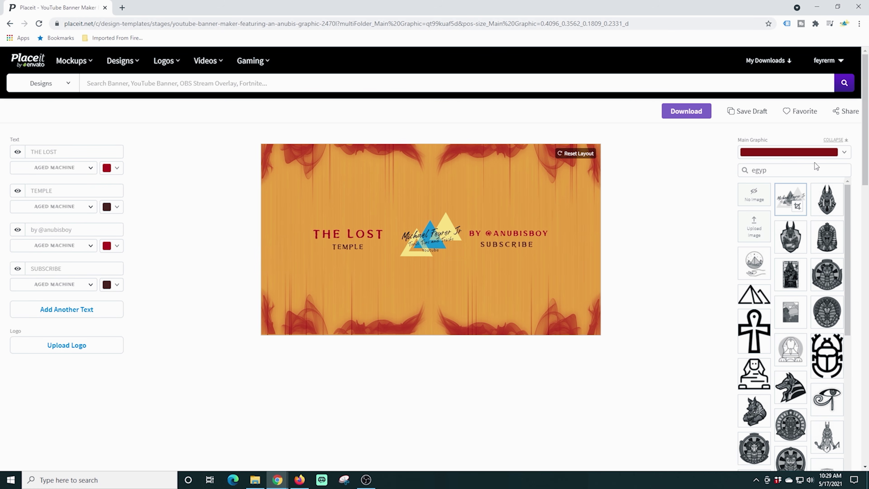
Step: Set the main graphic colour to blue #0068c6 and the texture colour to blue #007aff
left_click(844, 153)
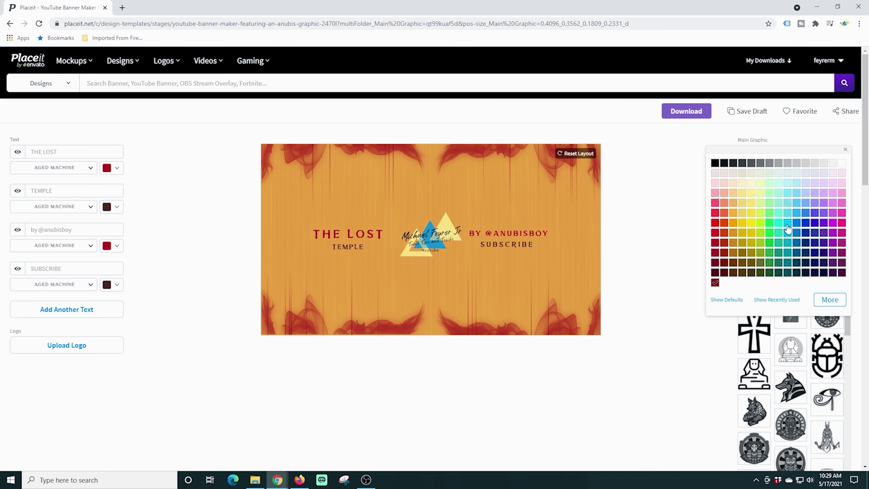
left_click(848, 151)
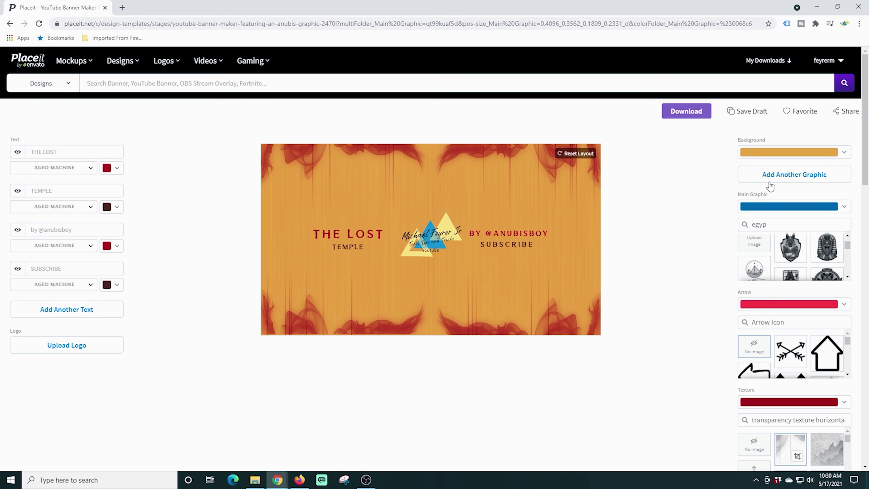
scroll(695, 245, "down", 2)
scroll(696, 242, "down", 2)
scroll(695, 245, "up", 1)
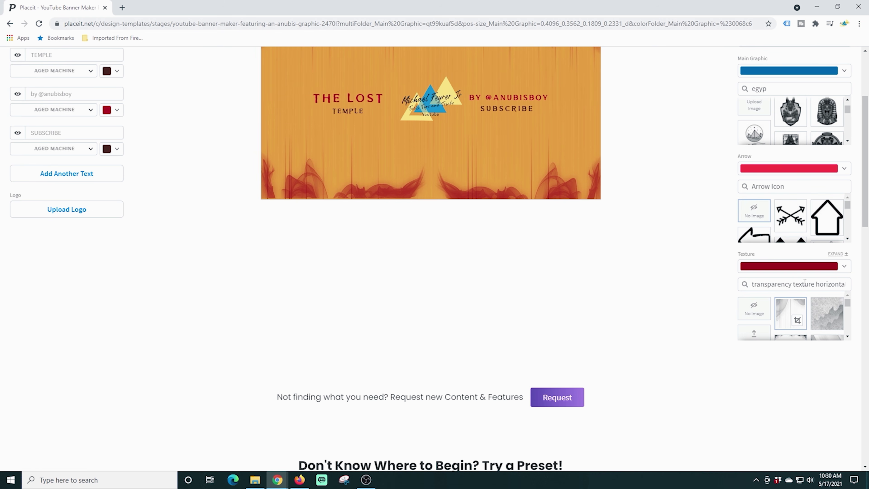
left_click(845, 268)
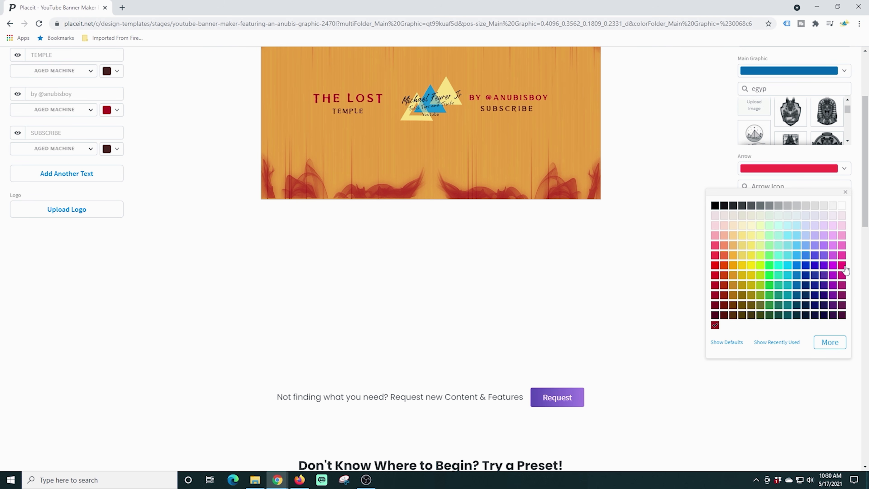
left_click(797, 266)
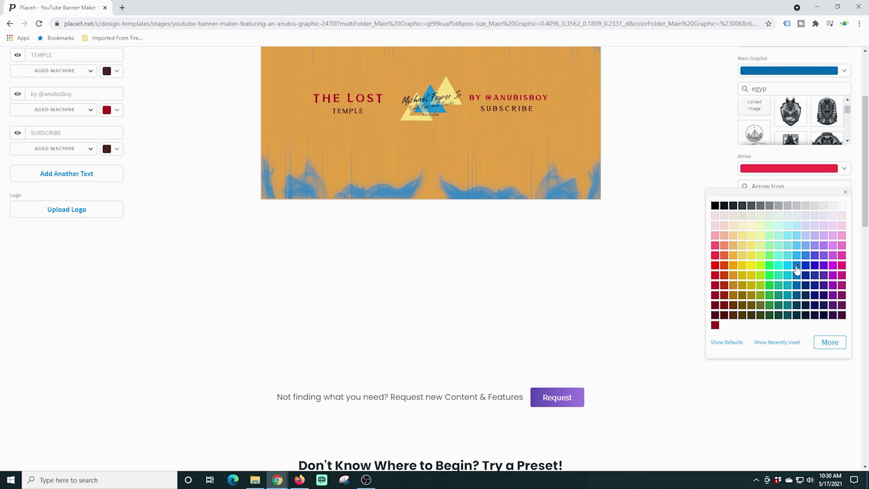
left_click(658, 243)
scroll(655, 243, "up", 2)
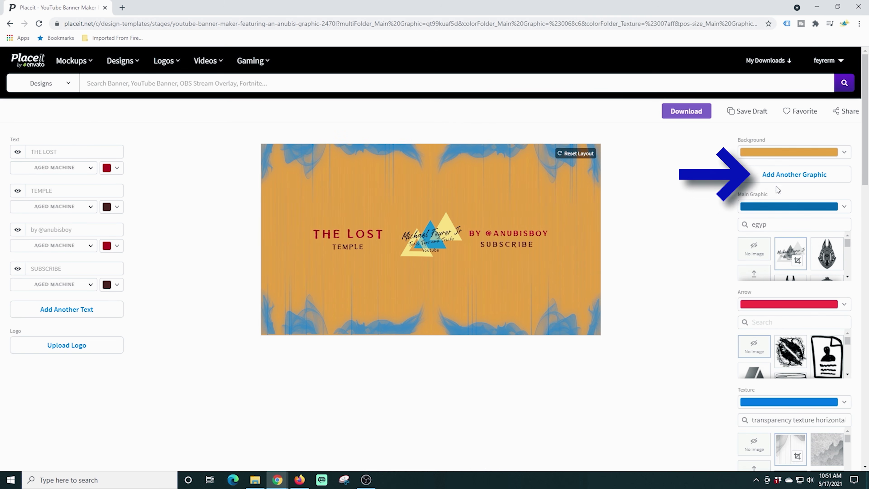
Step: Add another graphic to the banner using the uploaded Me Alpha.png, zooming the crop so the portrait fills the frame
left_click(776, 175)
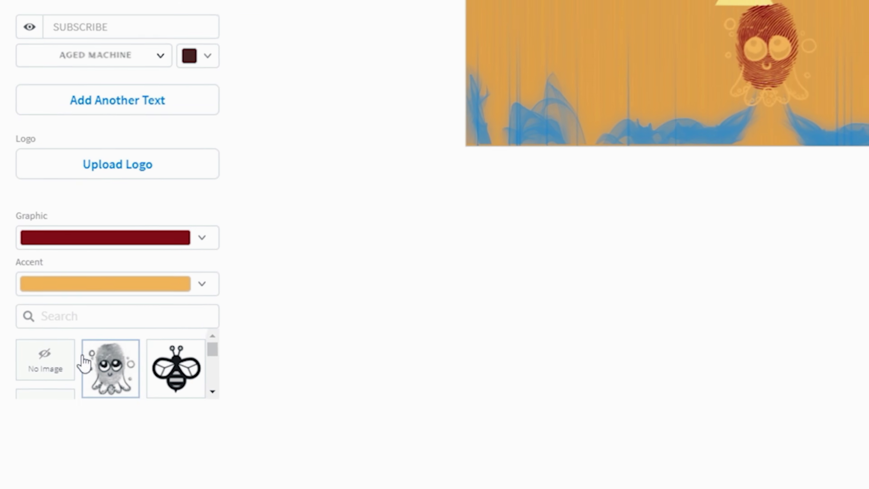
scroll(23, 464, "down", 1)
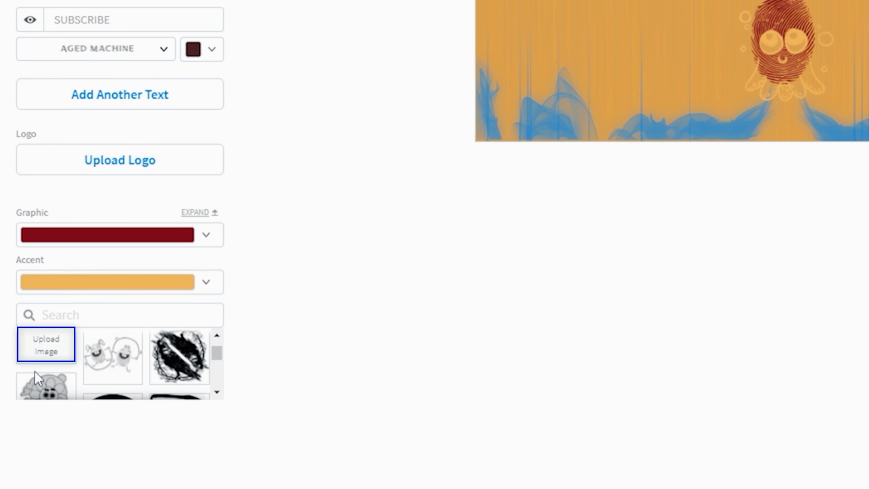
left_click(48, 356)
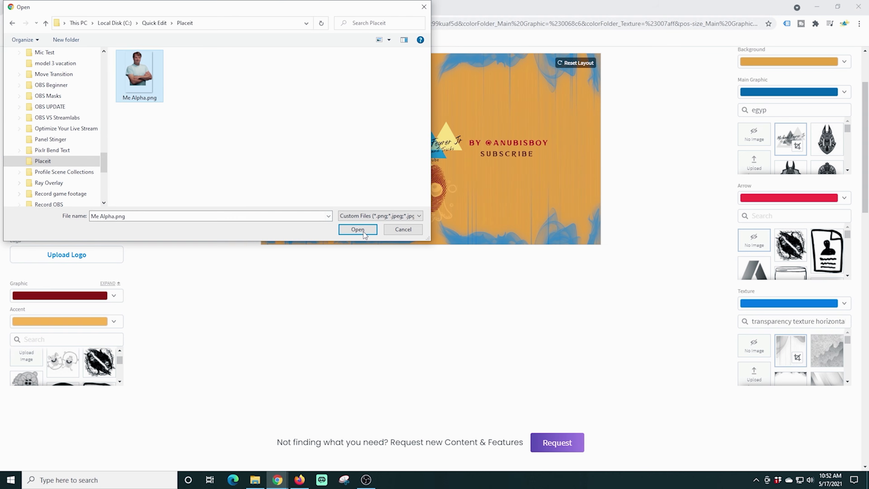
left_click(357, 229)
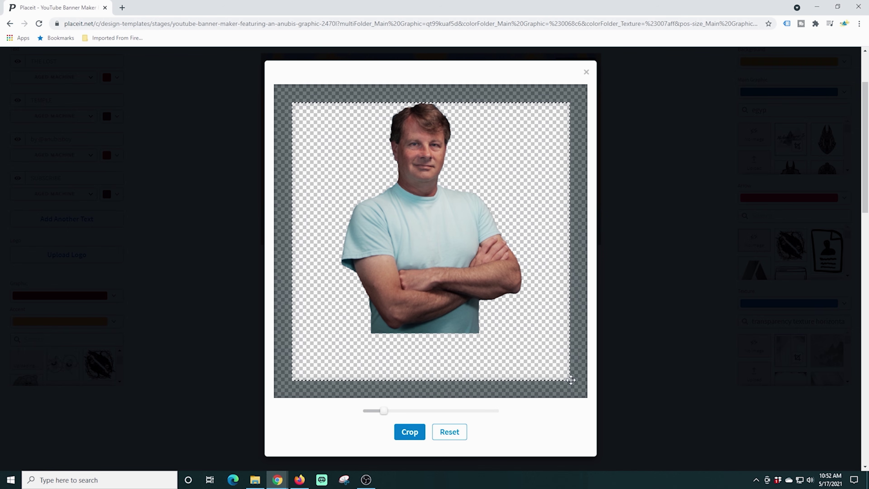
scroll(570, 380, "up", 2)
left_click_drag(385, 410, 390, 411)
left_click_drag(439, 308, 440, 309)
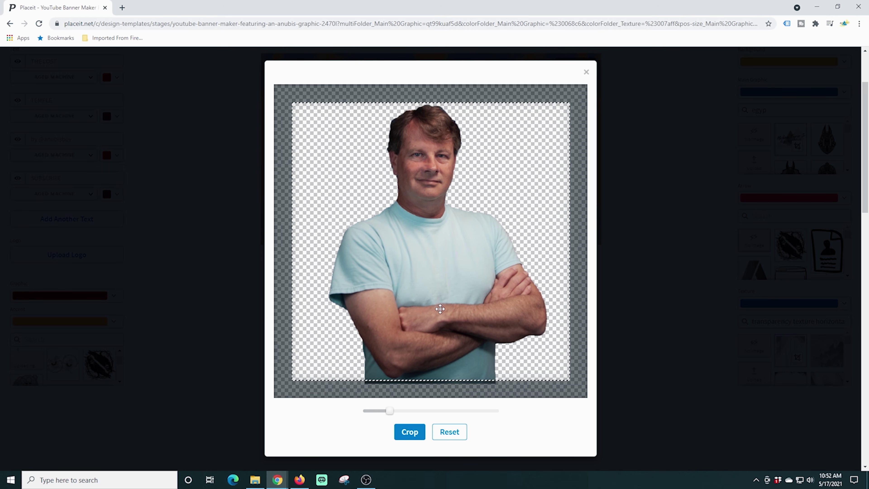
left_click(410, 432)
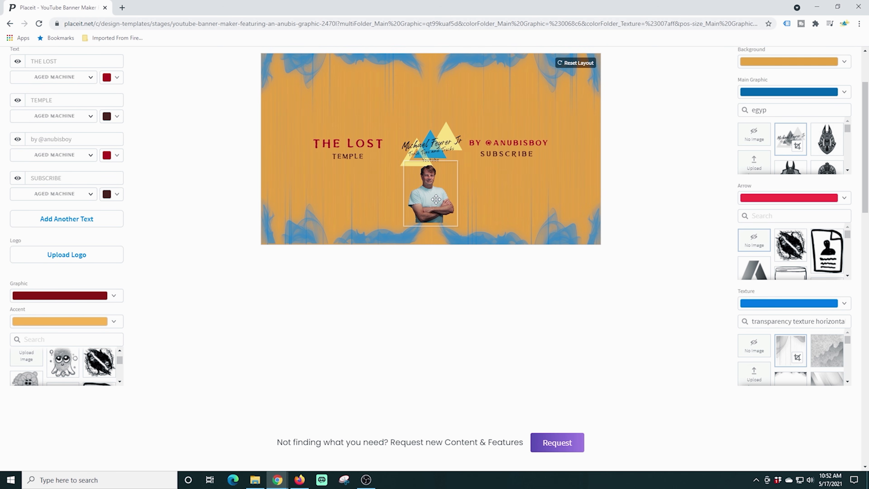
left_click_drag(431, 209, 380, 159)
left_click_drag(333, 146, 493, 130)
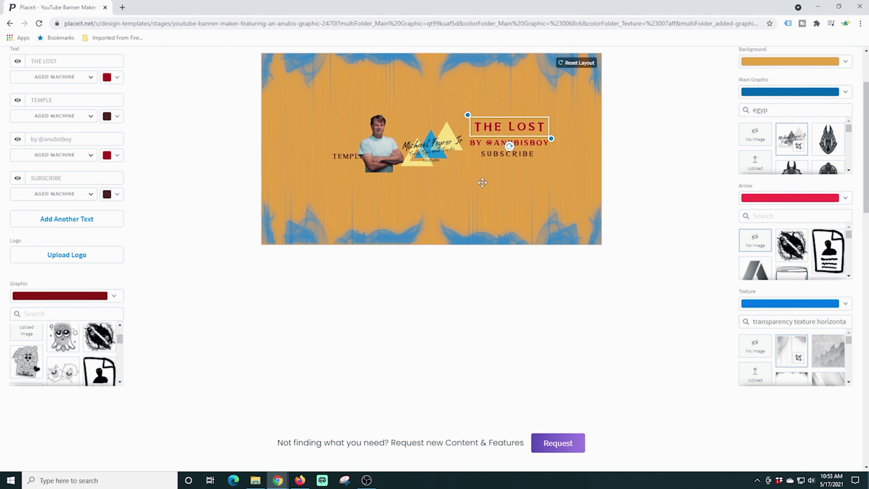
triple_click(26, 61)
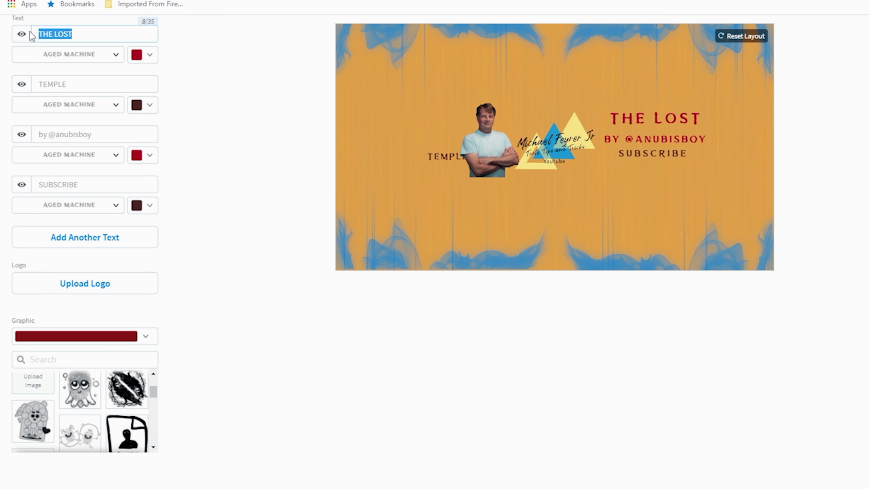
type("3 Videos")
triple_click(75, 140)
type("Weekly")
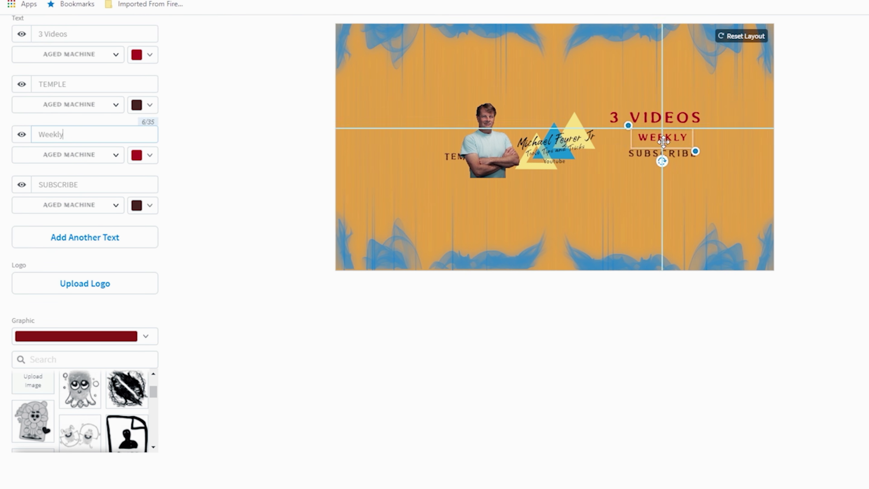
Step: Enlarge the Weekly text and line it up between 3 Videos and SUBSCRIBE
left_click(646, 141)
left_click_drag(677, 138, 668, 139)
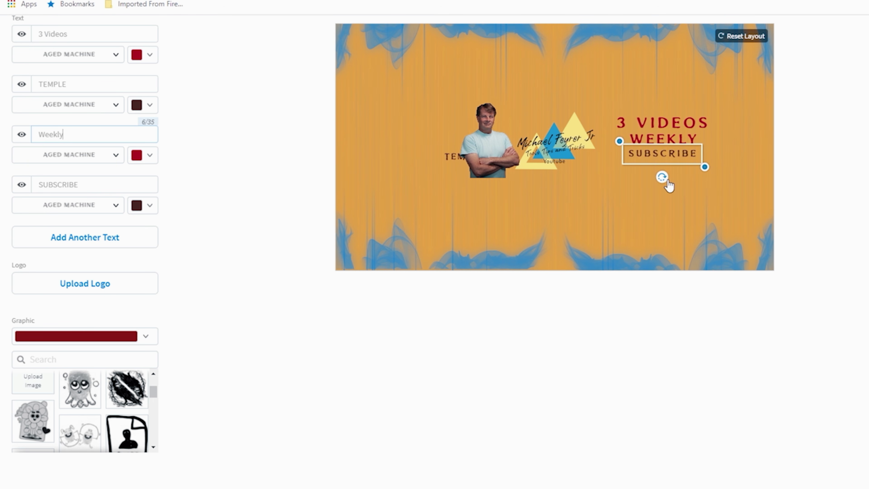
Step: Change the TEMPLE text to "LIVE STREAMING" and move it between the 3 Videos and Weekly lines
left_click_drag(459, 157, 420, 145)
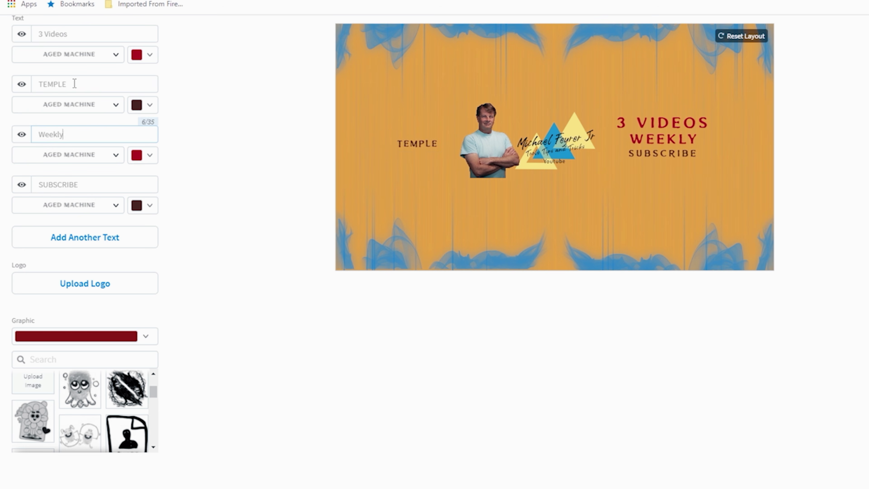
left_click_drag(418, 141, 585, 171)
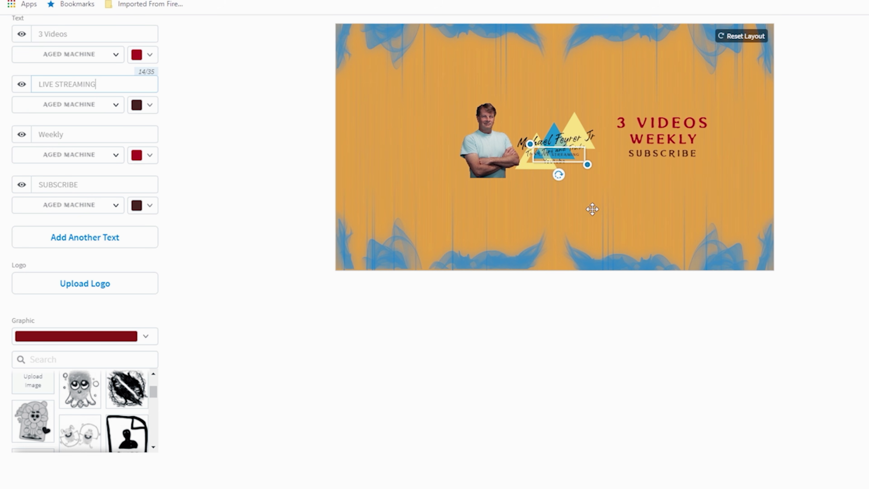
scroll(591, 208, "down", 2)
scroll(578, 170, "up", 4)
left_click_drag(564, 213, 668, 193)
Step: Fine-tune the positions of the text block, logo and portrait so they line up across the banner's centre
scroll(665, 291, "up", 2)
left_click_drag(676, 270, 661, 270)
left_click_drag(548, 266, 549, 272)
left_click_drag(492, 274, 492, 274)
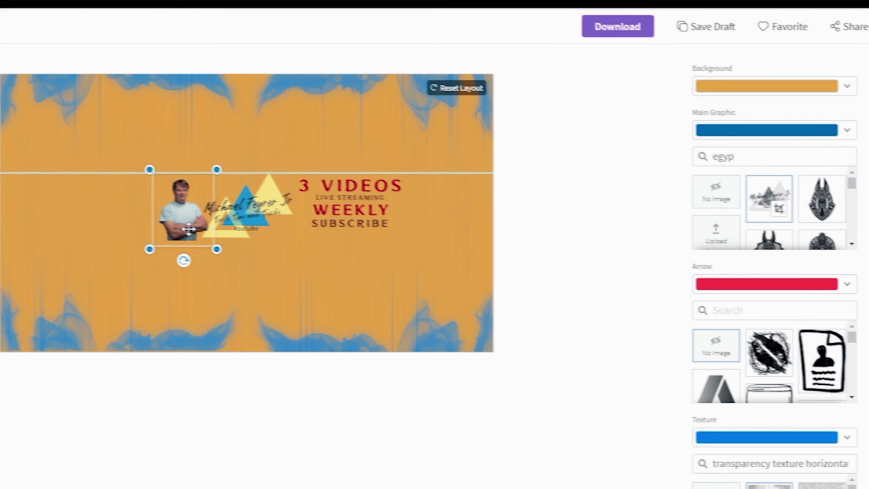
Step: Replace the main graphic's logo with the uploaded Me Alpha.png, zooming the crop so the portrait fills the frame
left_click(706, 229)
left_click(140, 76)
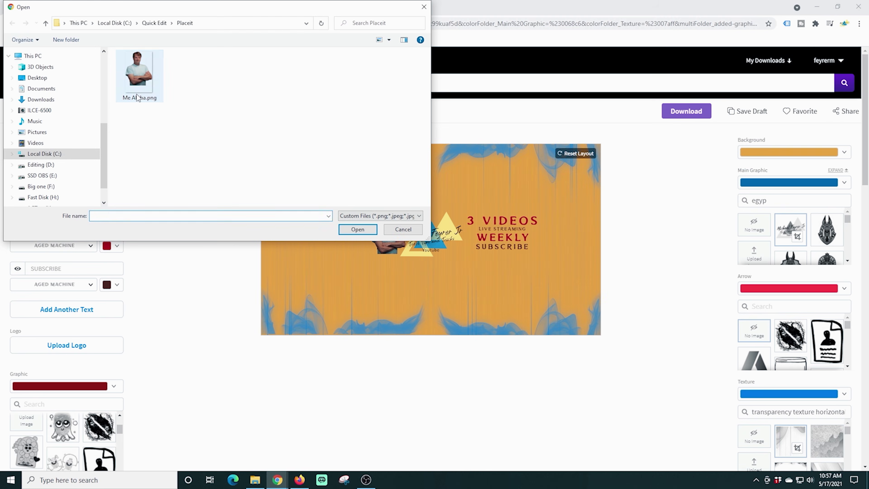
left_click(358, 229)
mouse_move(382, 410)
left_mouse_down()
mouse_move(398, 410)
mouse_move(390, 410)
left_mouse_up()
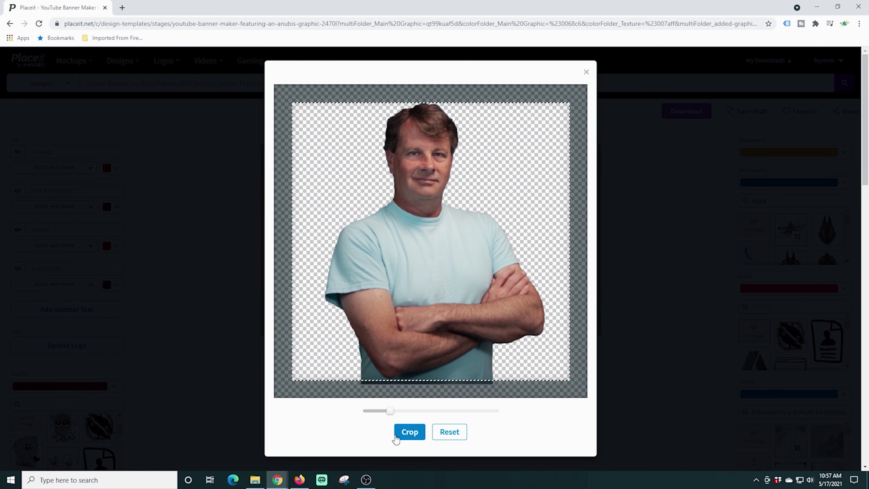
left_click(400, 432)
Step: Upload Logo Alpha.png from Downloads as the banner's graphic and accept its default crop
left_click(27, 420)
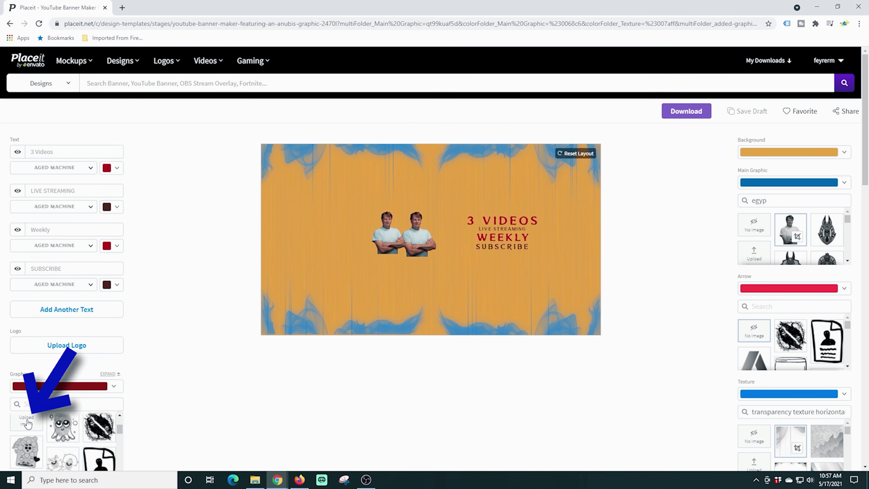
left_click(41, 99)
left_click_drag(427, 65, 421, 146)
left_click(376, 98)
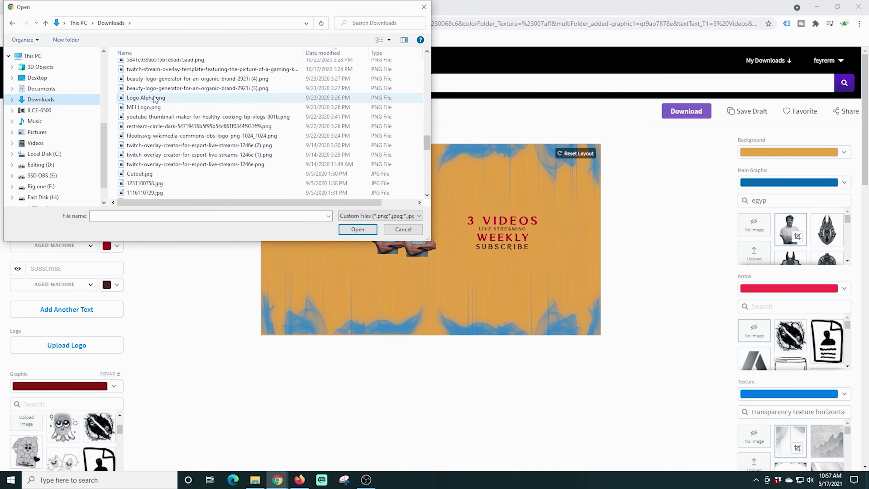
left_click(347, 227)
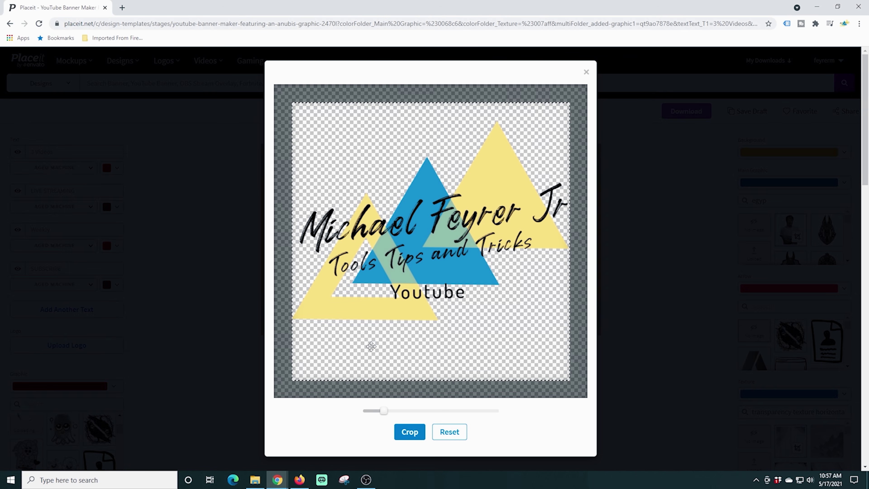
left_click(411, 431)
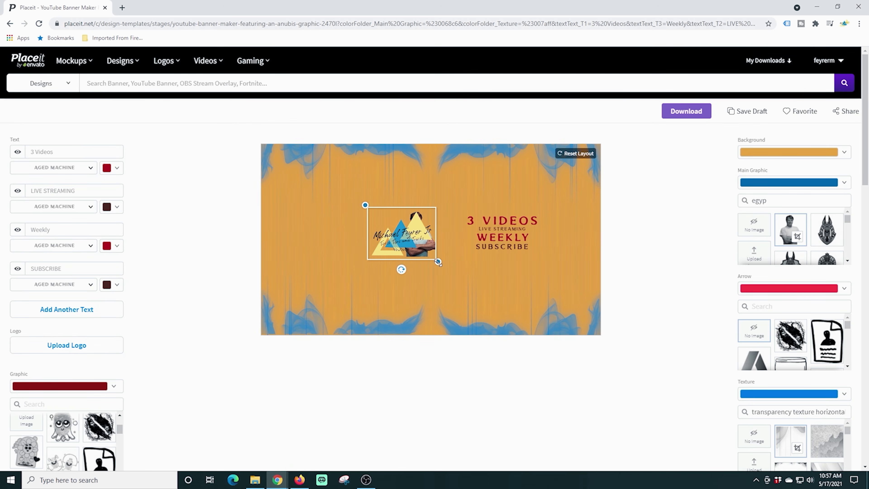
Step: Arrange the portrait, logo and text block side by side, close together around the banner's centre
left_click_drag(394, 241, 388, 220)
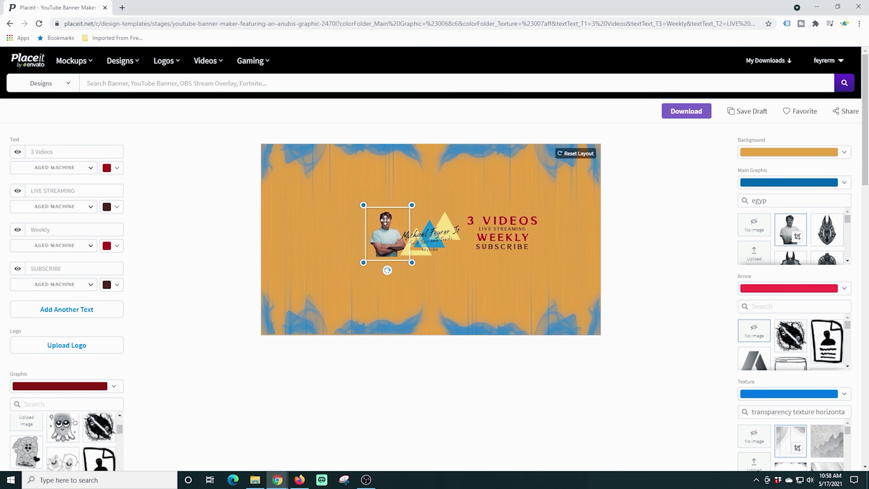
left_click_drag(433, 244, 441, 240)
left_click_drag(388, 247, 395, 242)
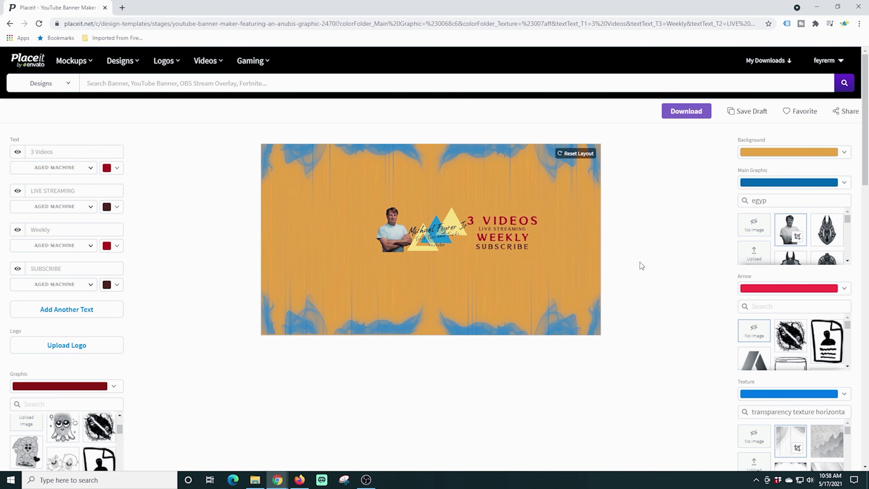
mouse_move(500, 246)
left_mouse_down()
mouse_move(507, 239)
mouse_move(491, 242)
left_mouse_up()
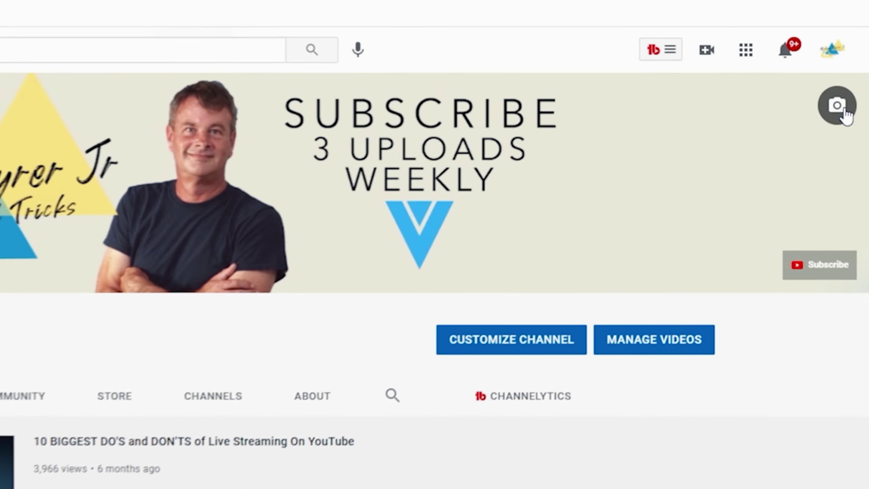
Step: Switch to YouTube Studio, preview youtube-banner-maker-featuring-an-anubis-graphic-2470l.png as the channel's banner image, and leave without applying it
left_click(845, 110)
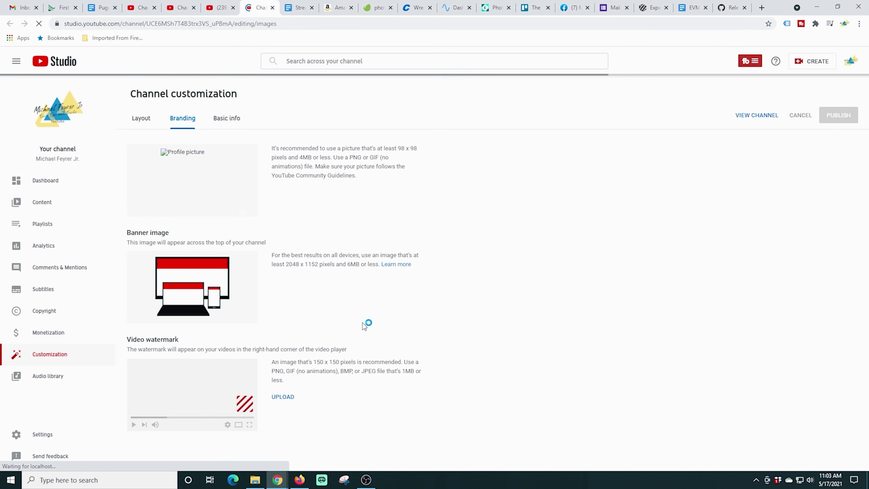
left_click(458, 191)
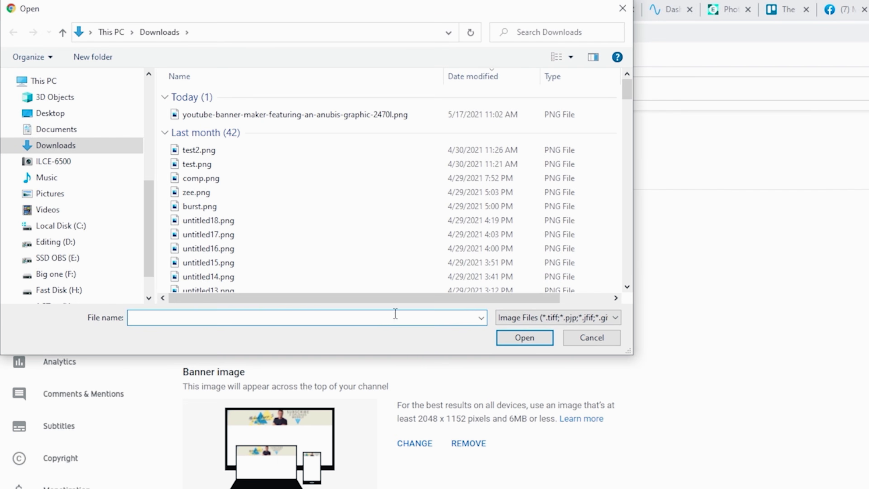
left_click(354, 116)
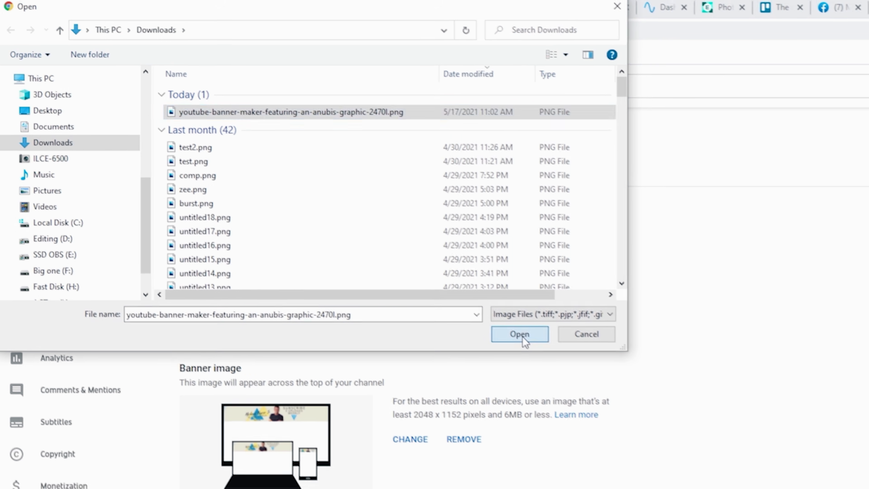
left_click(523, 337)
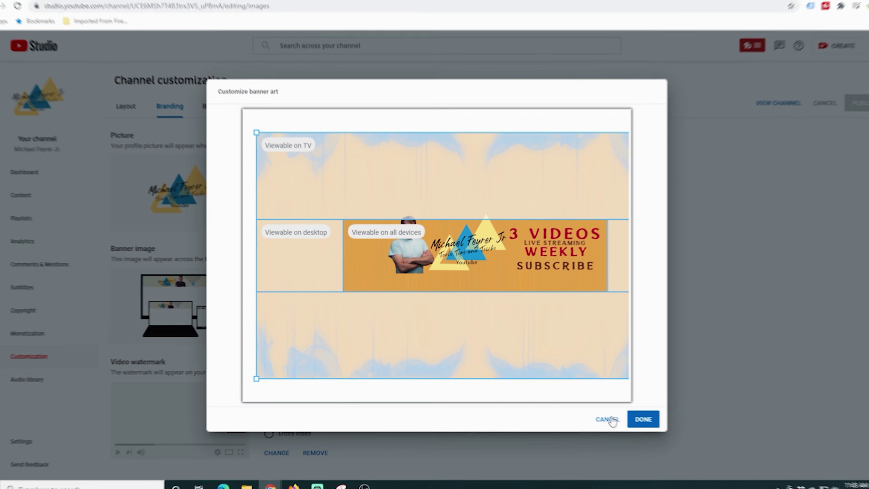
left_click(644, 436)
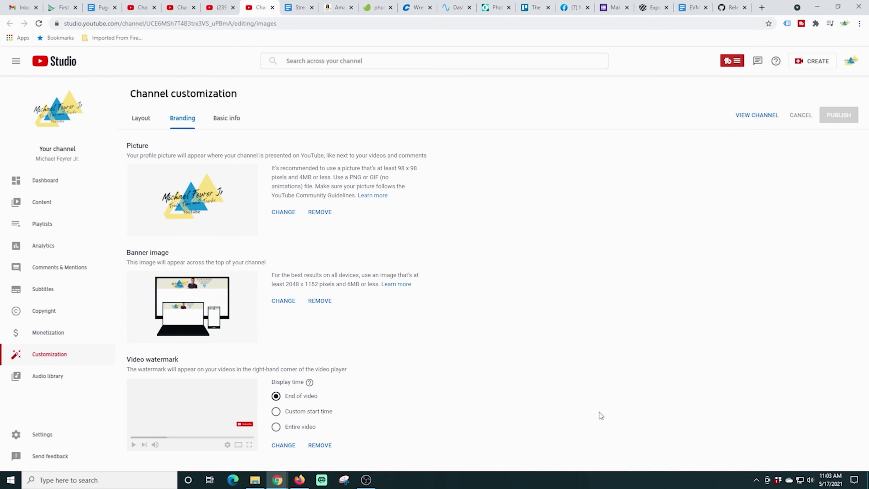
Step: Switch back to the Placeit editor and move the text block, portrait and logo slightly down on the banner
left_click(306, 458)
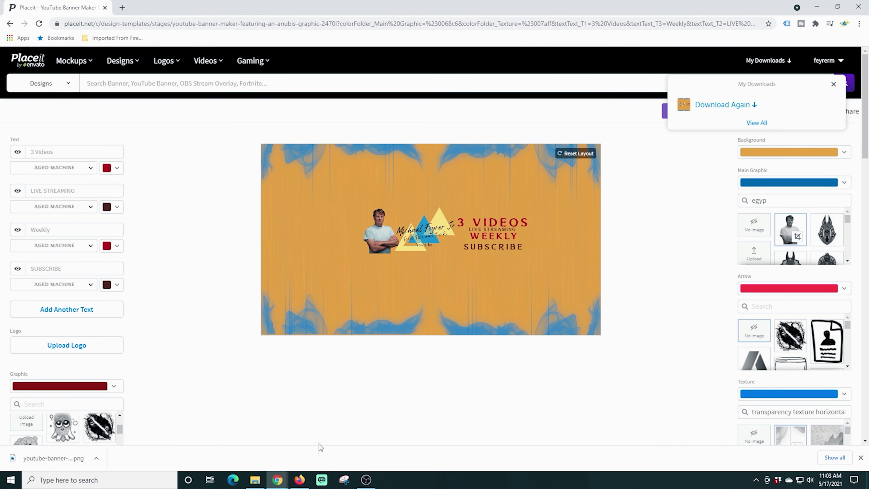
left_click_drag(505, 243, 505, 249)
left_click_drag(423, 269, 423, 274)
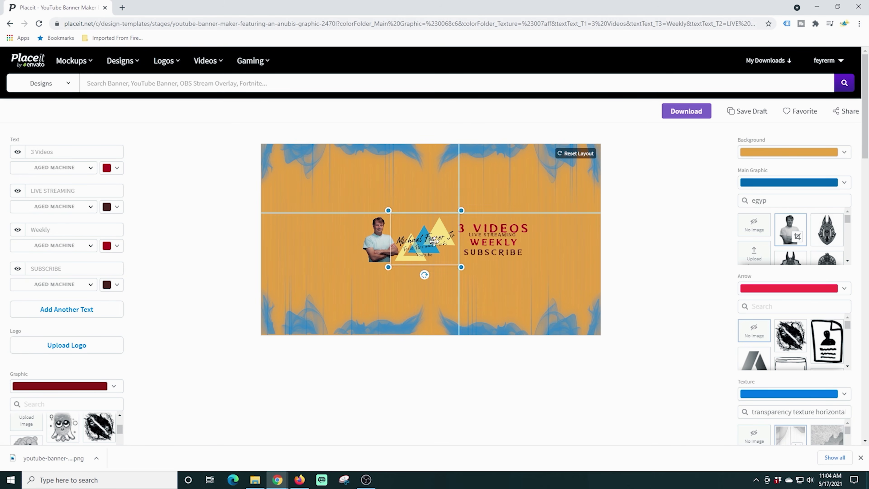
Step: Recolour the 3 Videos and Weekly texts blue and nudge the text block slightly
left_click(117, 167)
left_click(150, 165)
left_click(117, 245)
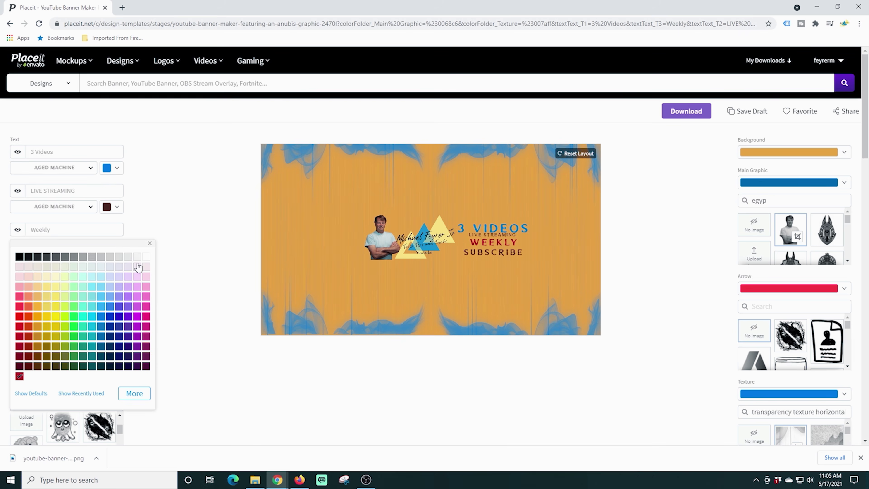
left_click(102, 328)
left_click_drag(493, 240, 493, 239)
Step: Save the banner as a draft and download it
left_click(747, 111)
left_click(686, 111)
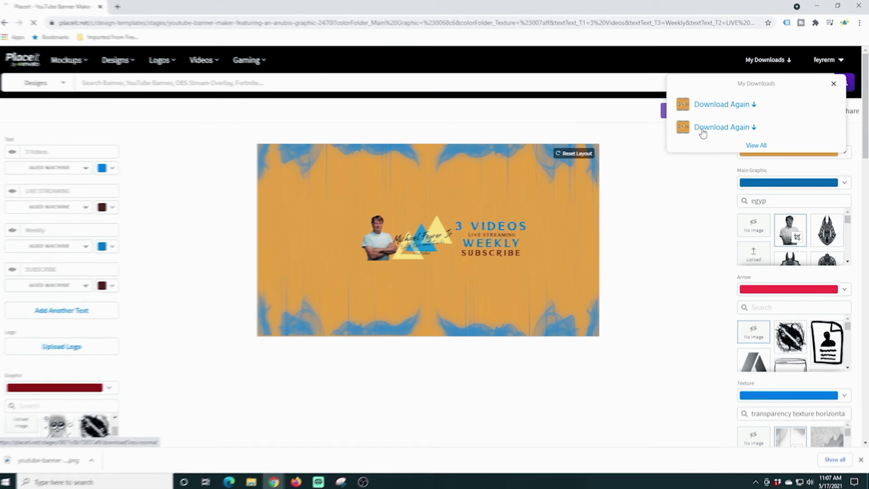
Step: Switch to YouTube Studio, replace the channel's banner image with the newly downloaded banner, and view it on the channel page
left_click(856, 373)
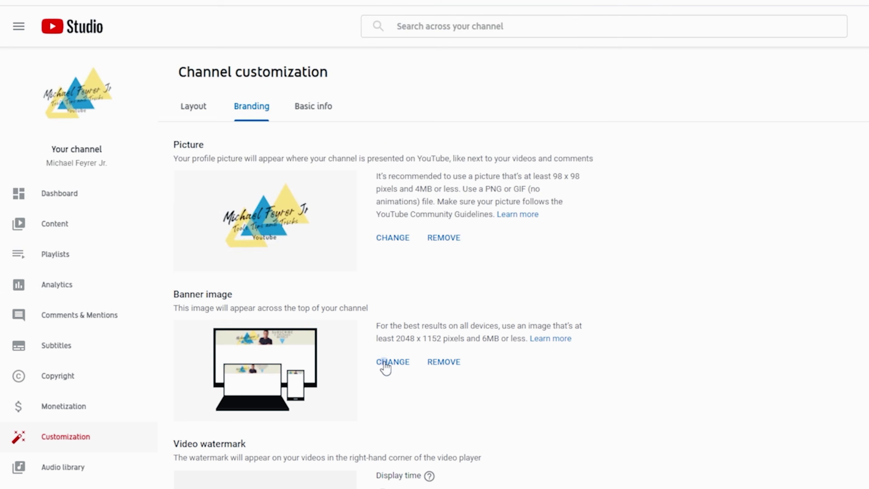
left_click(388, 362)
left_click(308, 50)
left_click(497, 263)
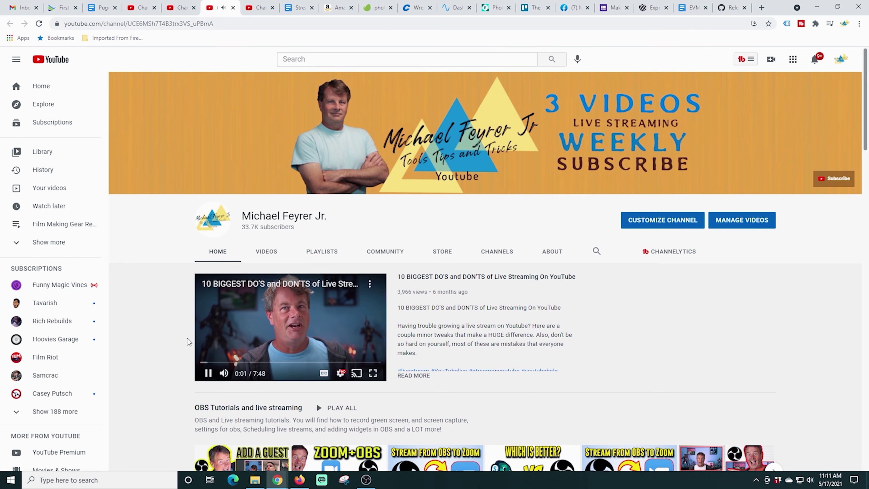
left_click(205, 349)
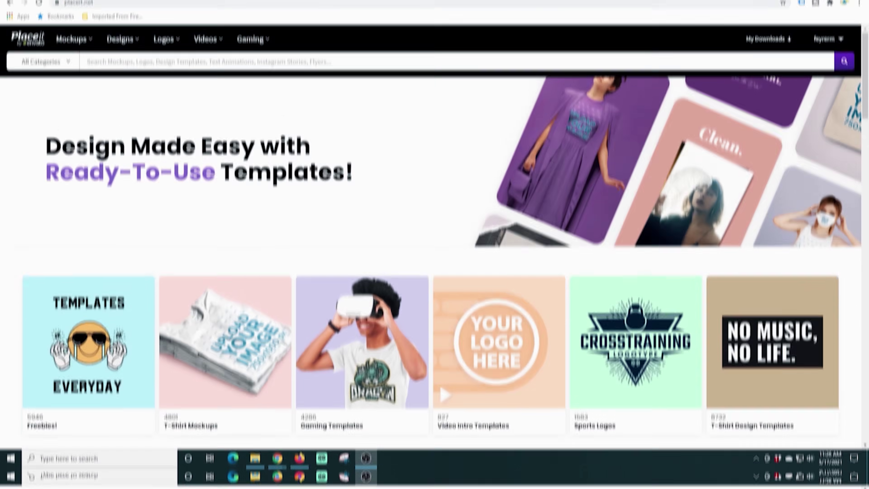
Step: Switch to Placeit, open the Intros video templates and filter them by YouTube
mouse_move(208, 37)
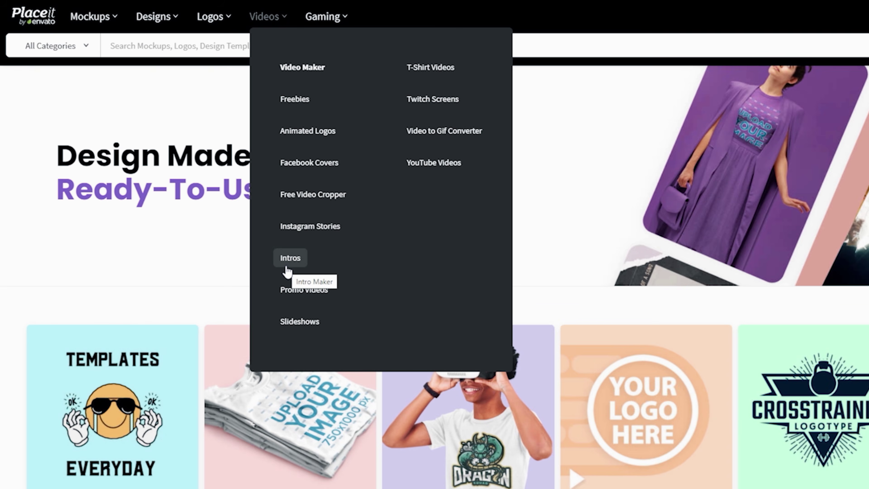
left_click(287, 269)
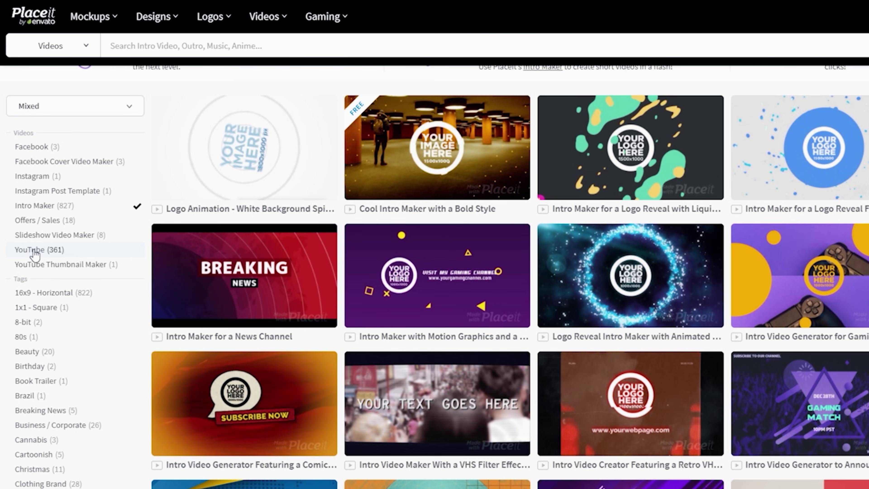
left_click(34, 251)
scroll(591, 288, "down", 3)
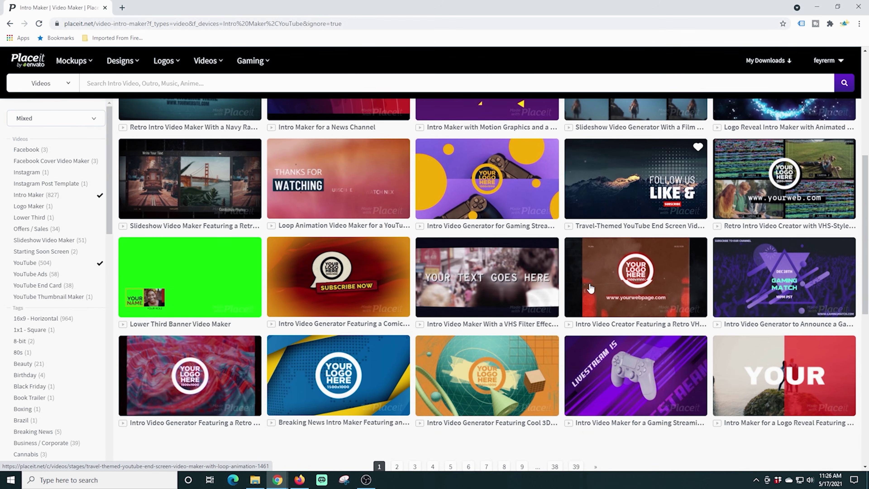
Step: Go to page 7 of the intro templates and open the Intro Maker for a Racing Gaming Video
scroll(591, 288, "down", 5)
left_click(486, 330)
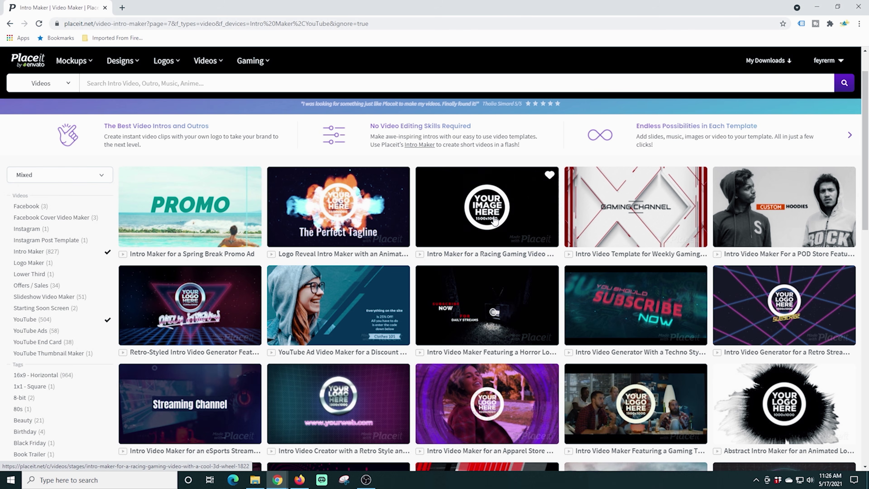
left_click(496, 221)
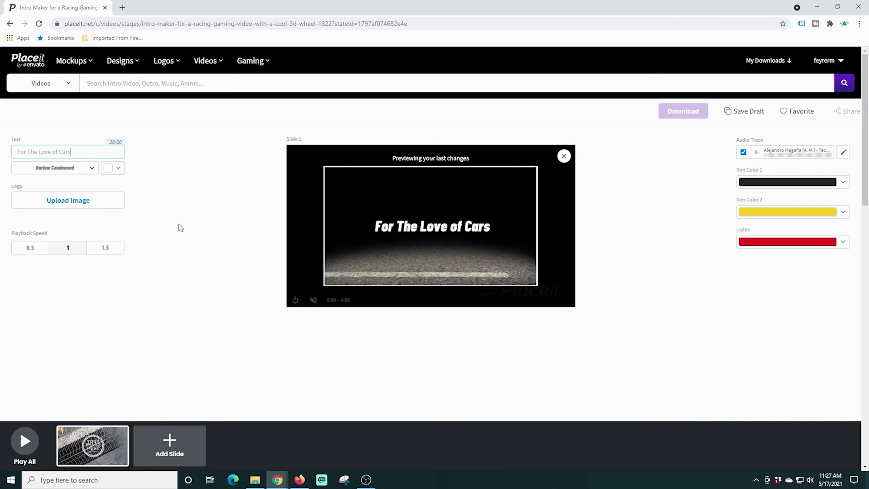
Step: Play the intro's full preview, replay it, and close the preview
left_click(32, 434)
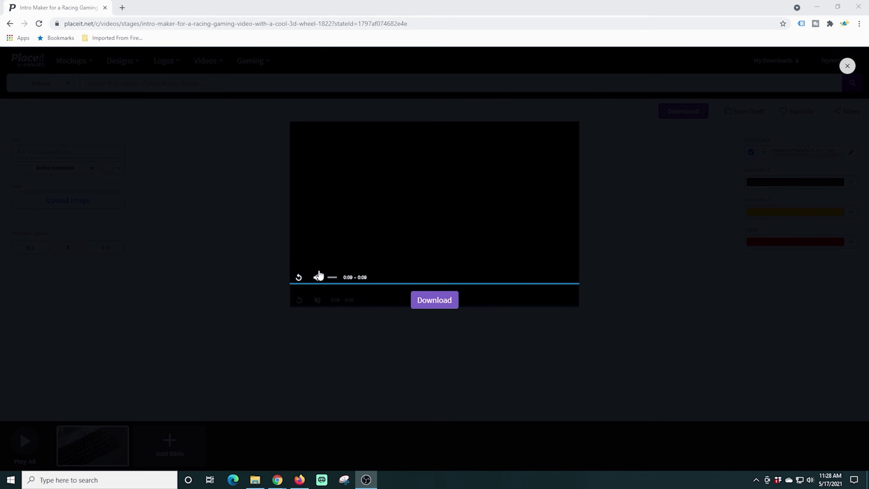
left_click(299, 278)
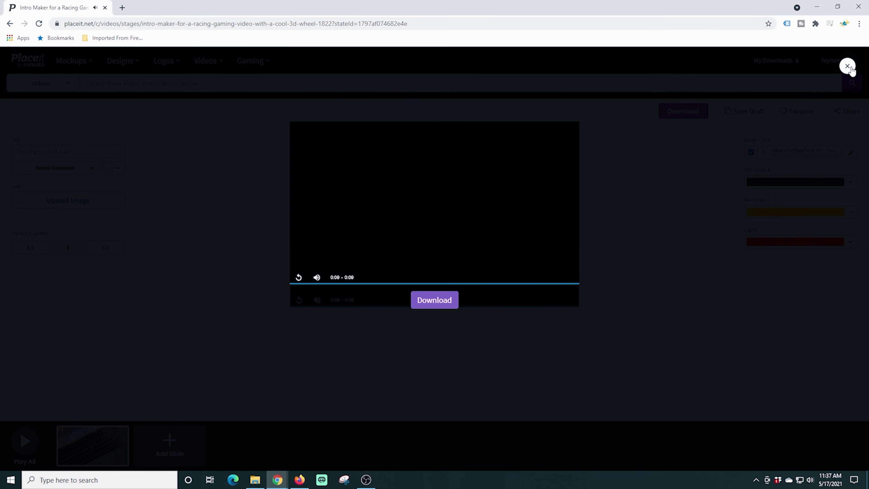
left_click(847, 66)
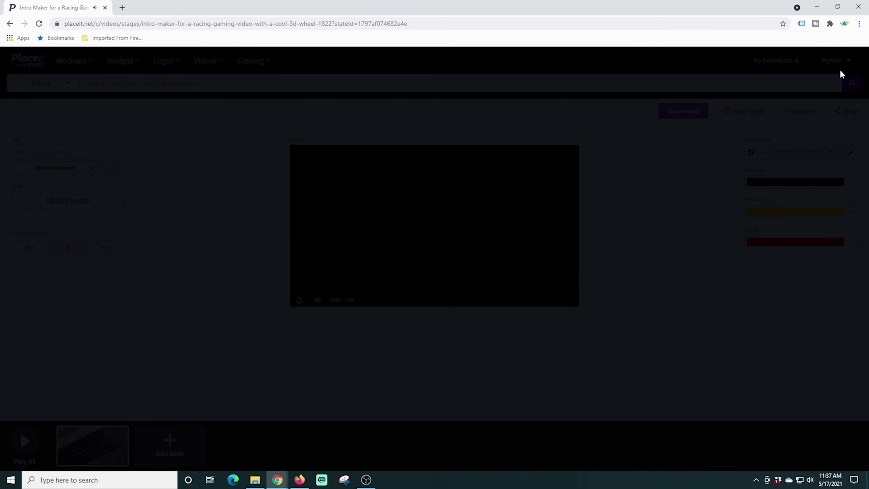
Step: Upload the For The Love Of Cars image as the intro's logo and accept the default crop
left_click(330, 228)
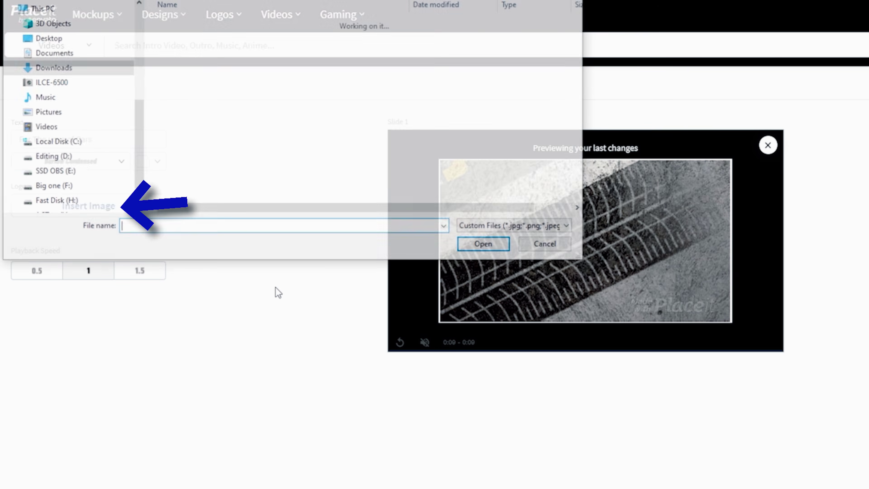
double_click(230, 38)
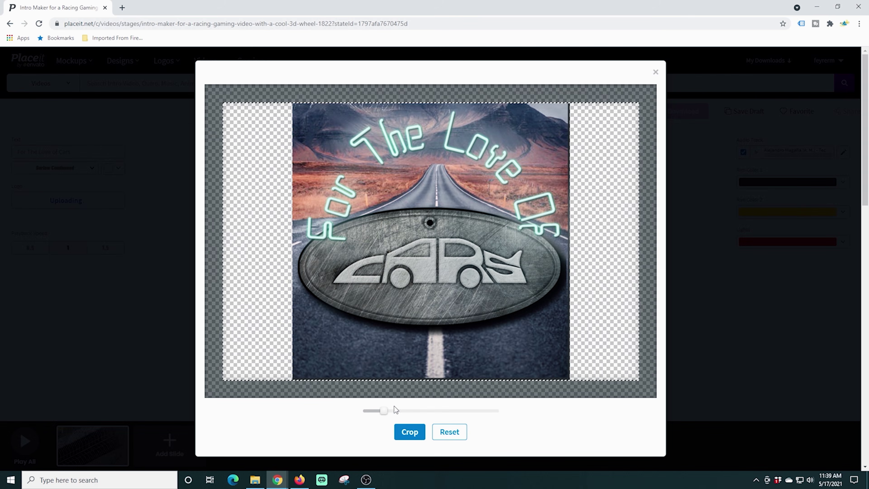
left_click(409, 431)
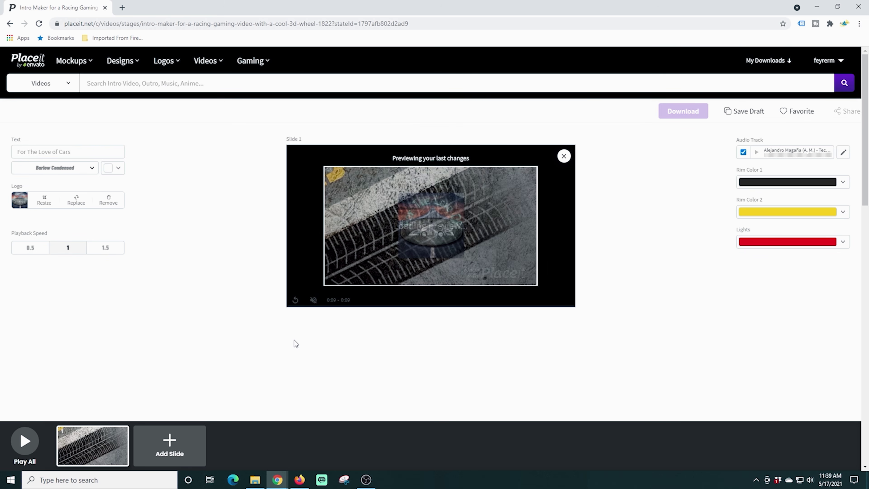
Step: Play and replay the full intro preview to check the inserted logo, and close it
left_click(27, 442)
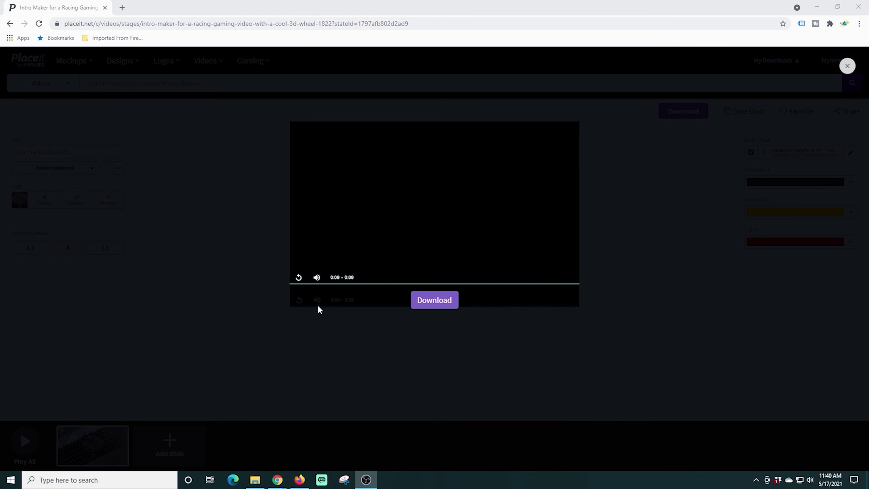
left_click(299, 278)
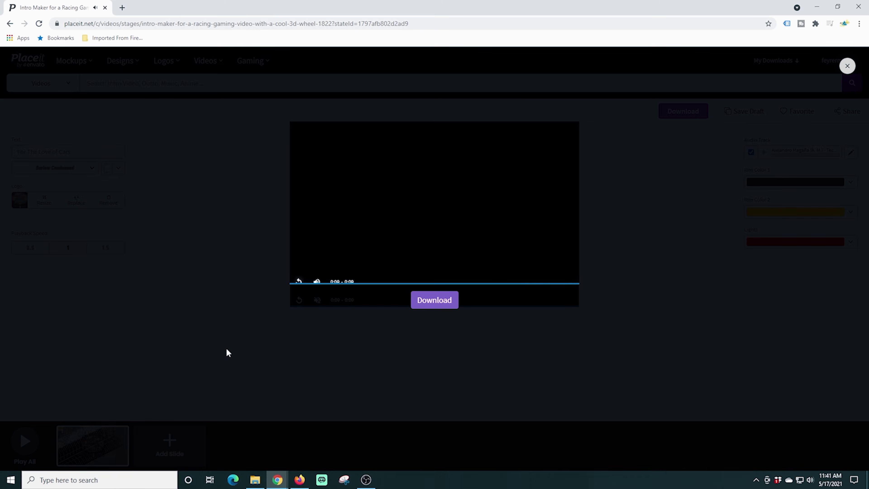
left_click(851, 67)
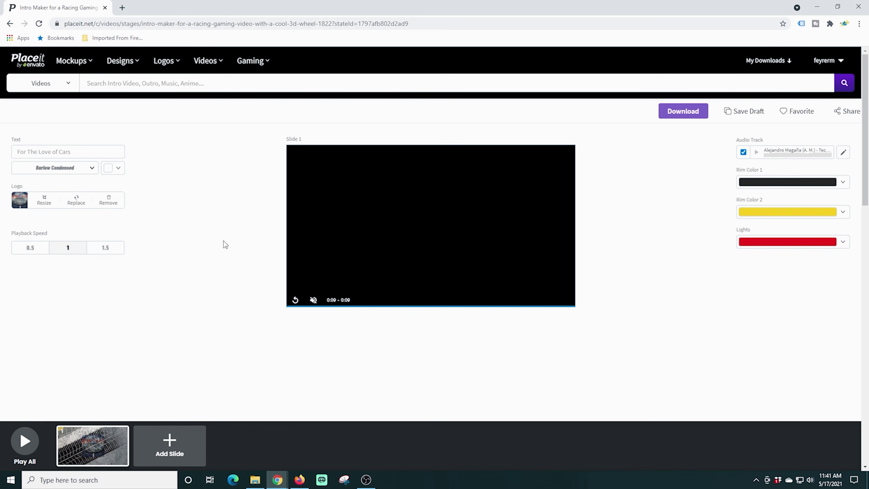
Step: Change the colour of the intro's For The Love of Cars text to blue
left_click(108, 167)
left_click(102, 239)
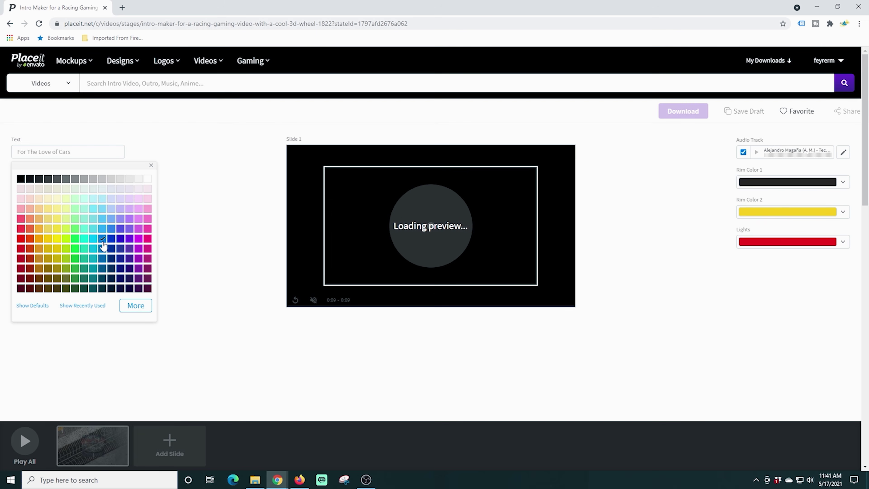
left_click(212, 215)
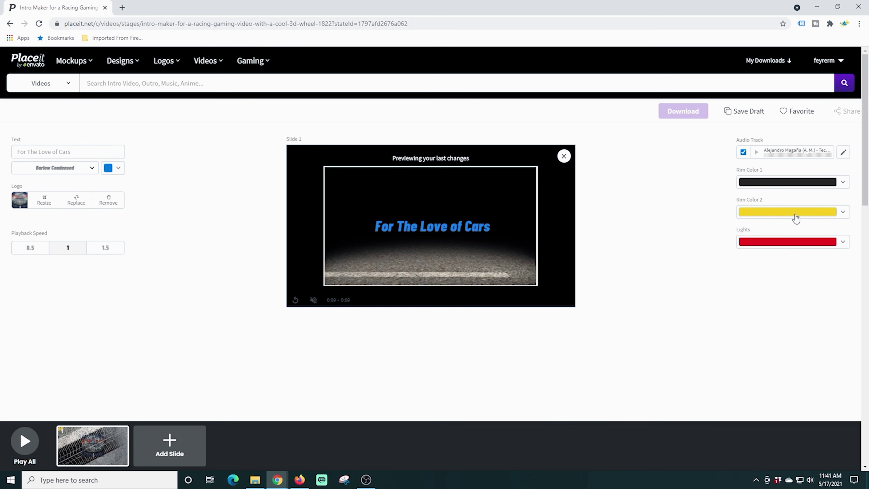
Step: Set the intro's Rim Color 2 to blue
left_click(843, 212)
left_click(796, 287)
left_click(663, 265)
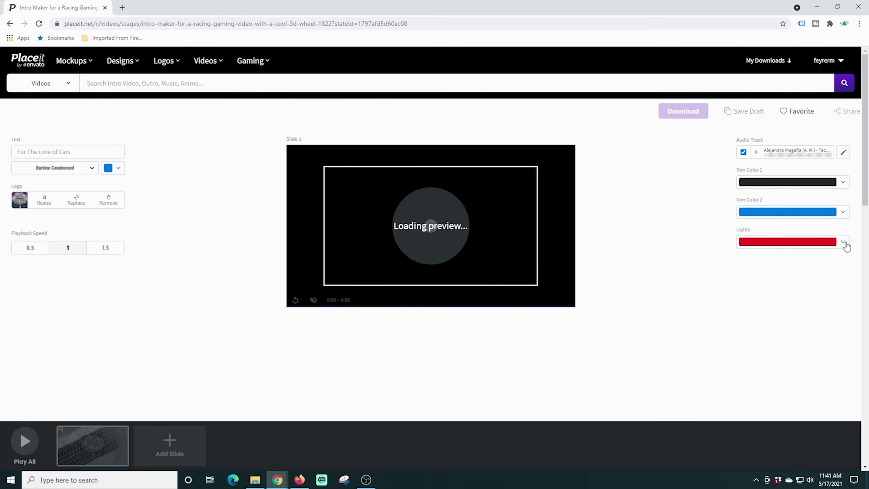
Step: Set the intro's Lights colour to yellow, close the change preview and replay the slide
left_click(844, 242)
left_click(749, 312)
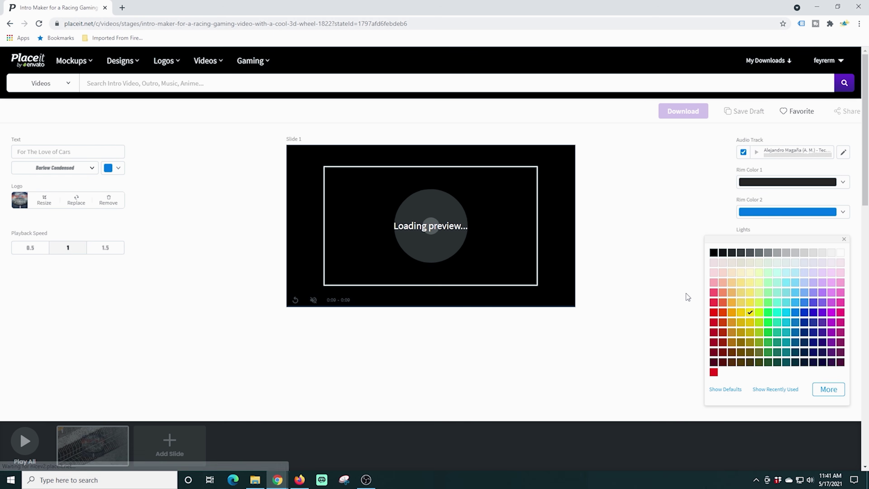
left_click(682, 291)
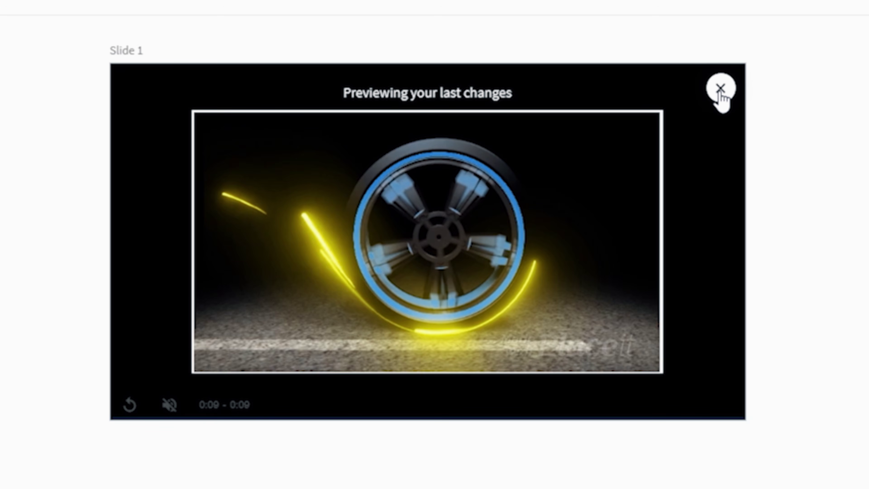
left_click(720, 90)
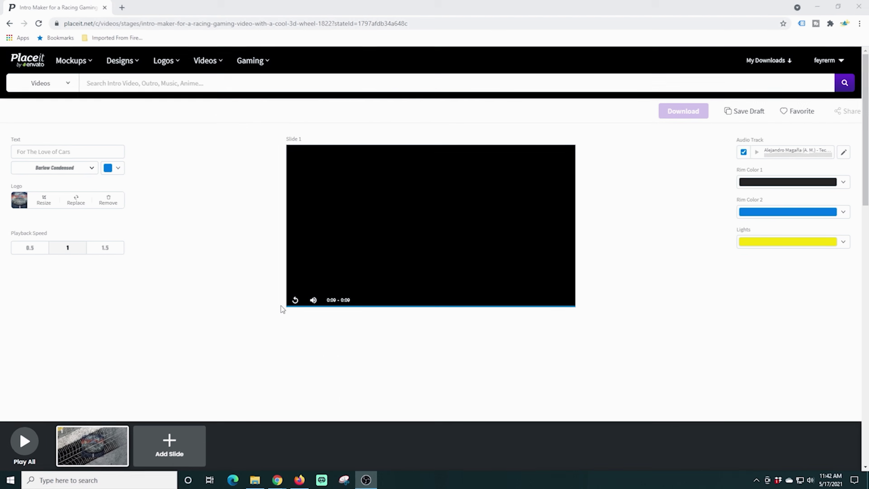
left_click(294, 300)
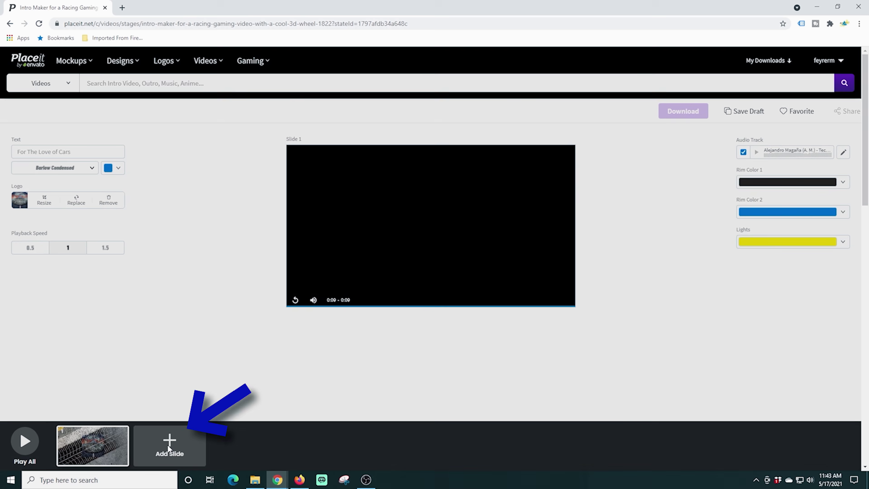
Step: Add a second slide using the pink-smoke, text-only Intro template from page 4 of the results for "cars"
left_click(167, 444)
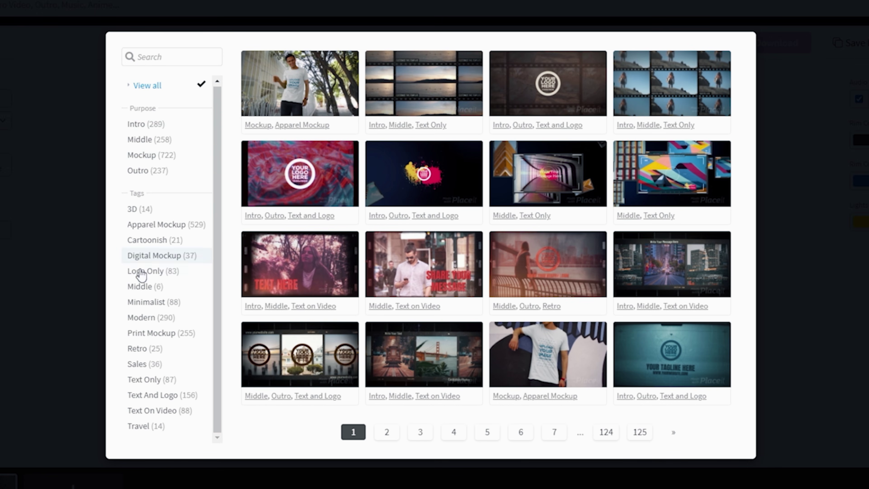
left_click(148, 170)
left_click(164, 318)
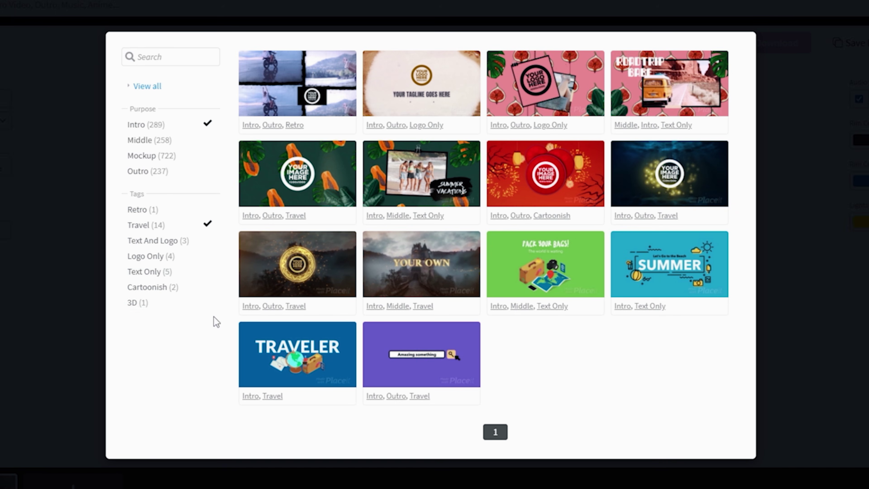
left_click(172, 57)
type("cars")
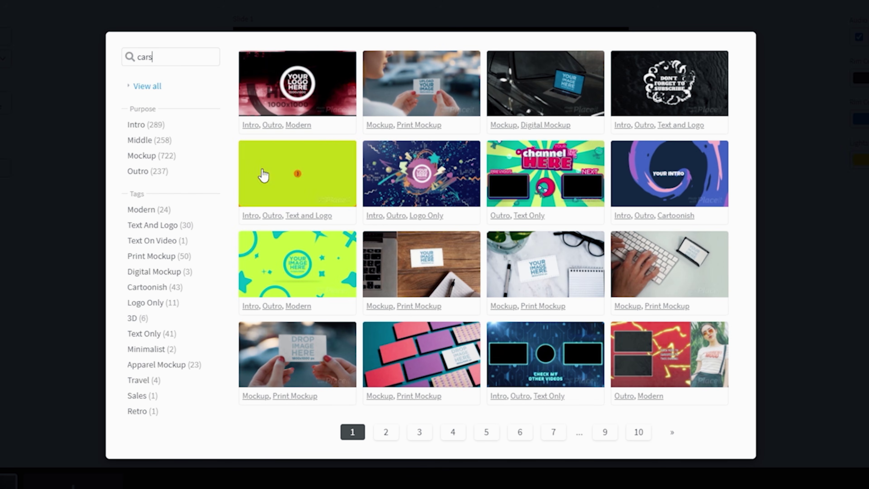
left_click(546, 432)
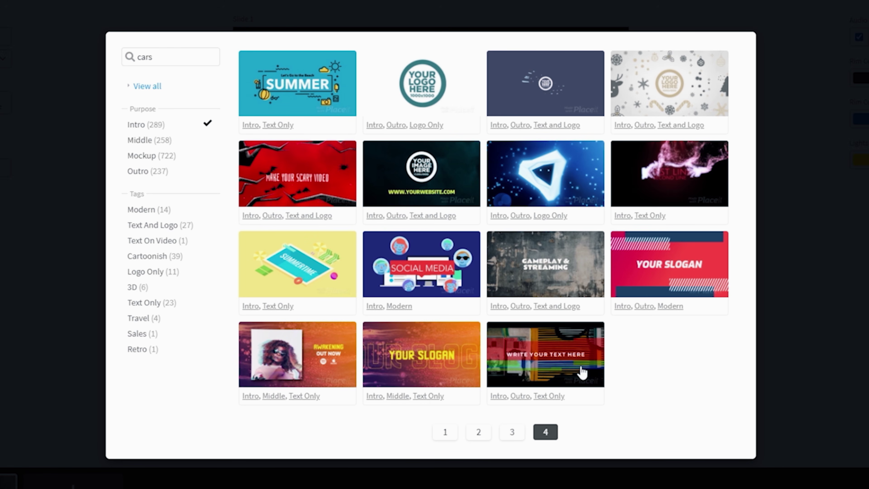
left_click(672, 186)
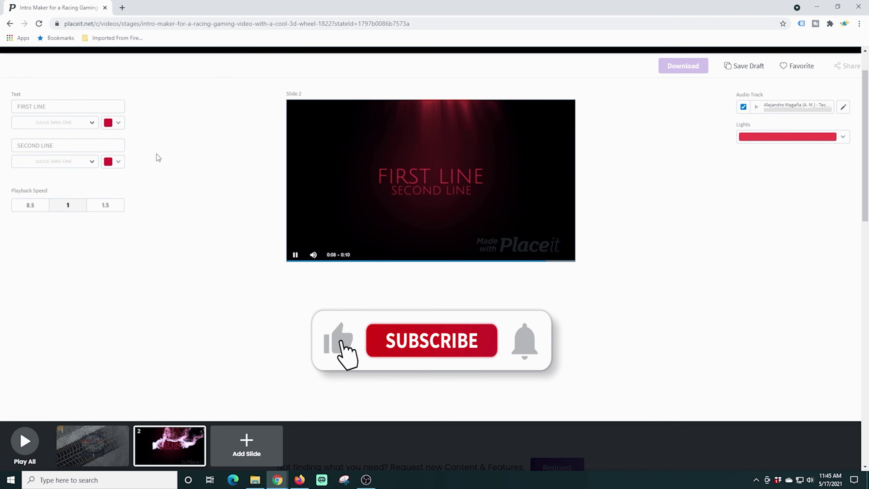
Step: Set the second slide's first text line to Automotive and its second line to Content
type("utomotive")
key("Tab")
type("Content")
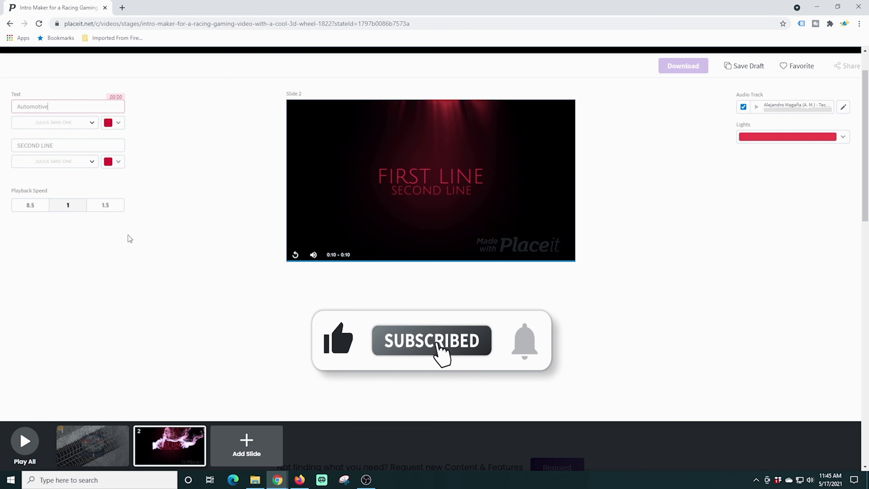
Step: Change the colour of both the Automotive and Content text lines to blue
left_click(117, 123)
left_click(102, 193)
left_click(161, 201)
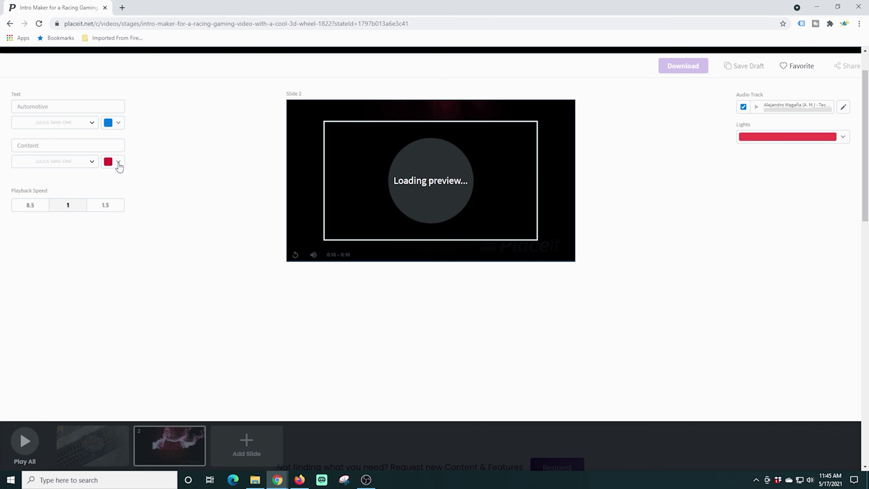
left_click(116, 165)
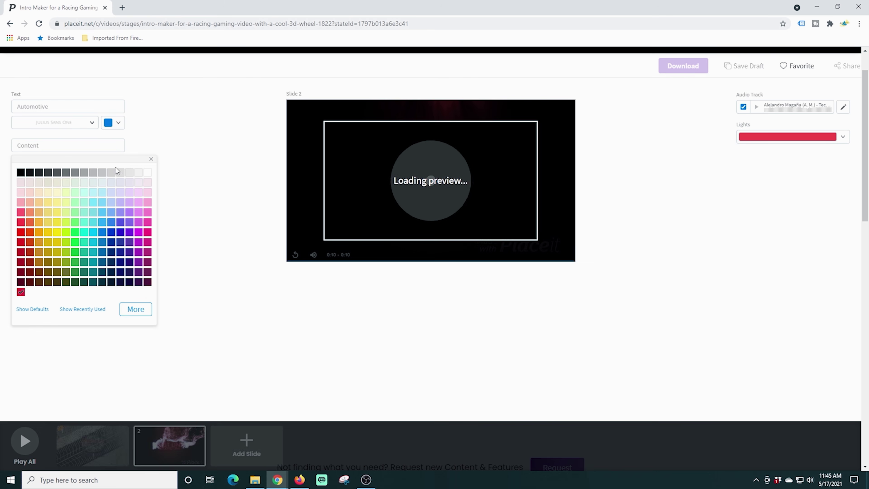
left_click(102, 244)
left_click(305, 254)
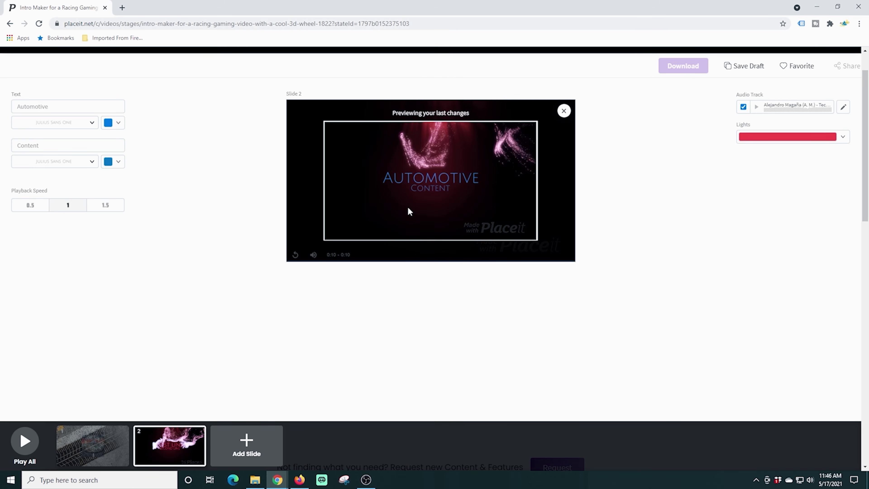
Step: Close the change preview, update slide 2 with the new text and colours, and replay it
left_click(564, 111)
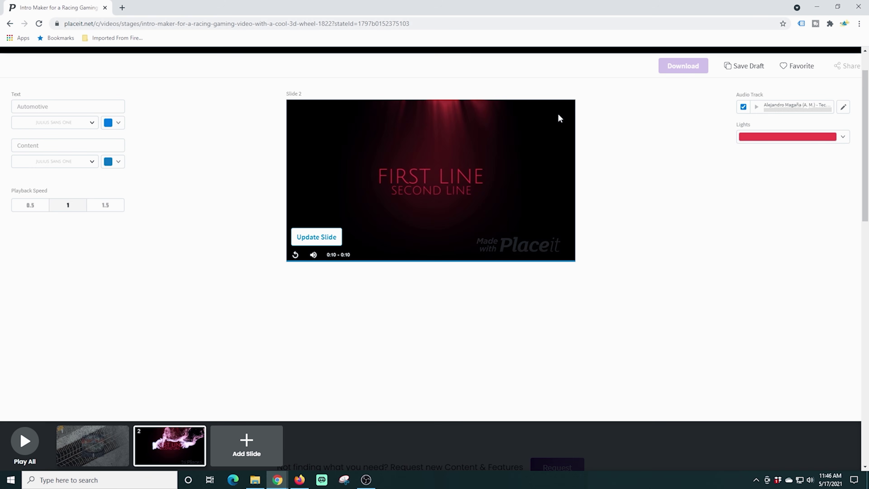
left_click(313, 238)
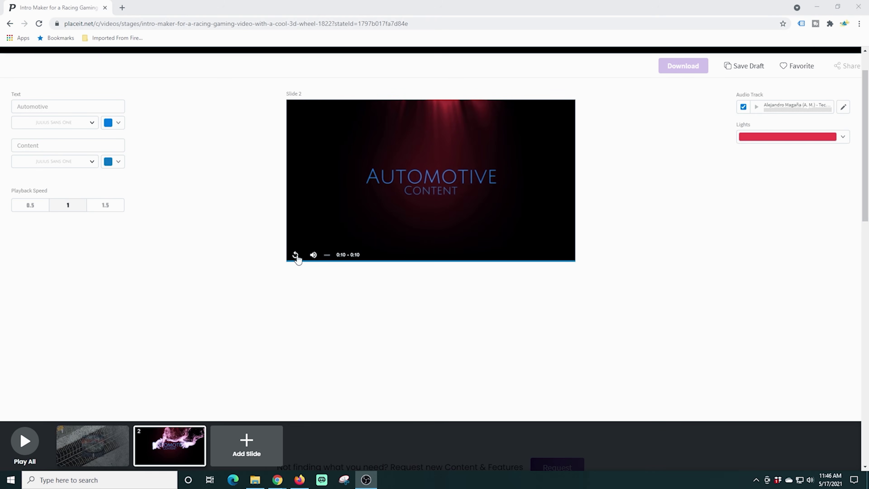
left_click(296, 255)
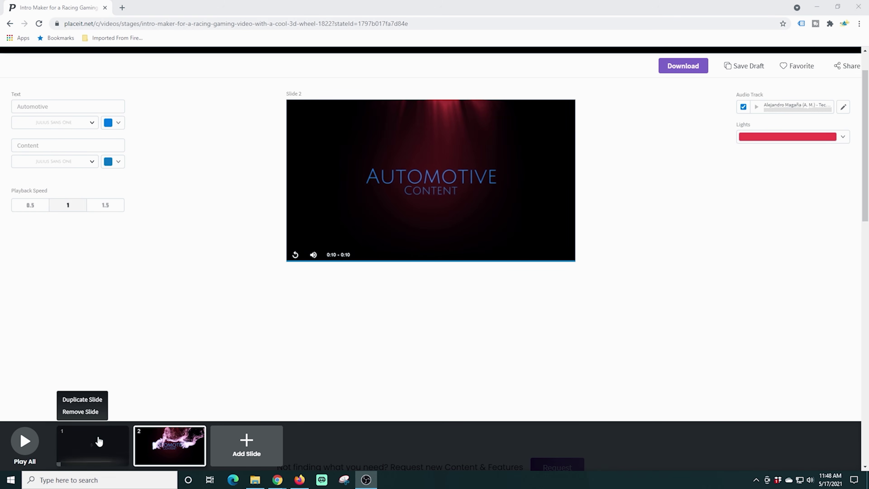
Step: Change the Lights colour of the wheel intro on slide 1 to red
left_click(99, 442)
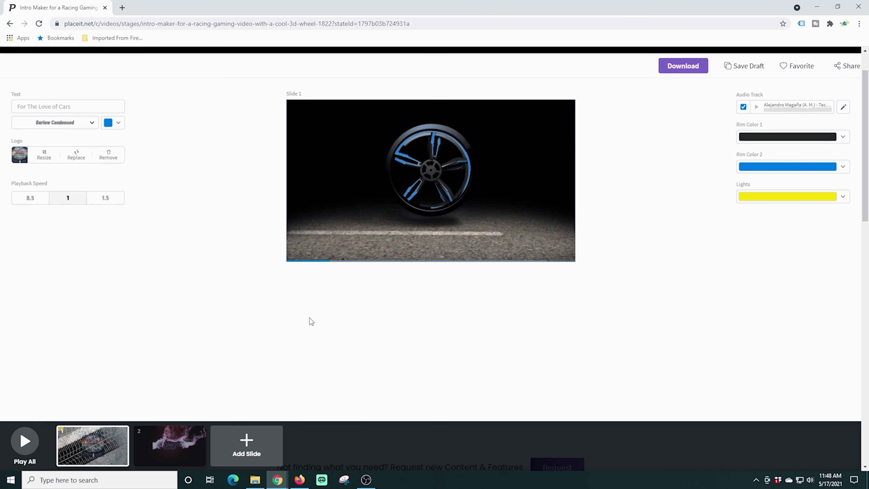
left_click(801, 196)
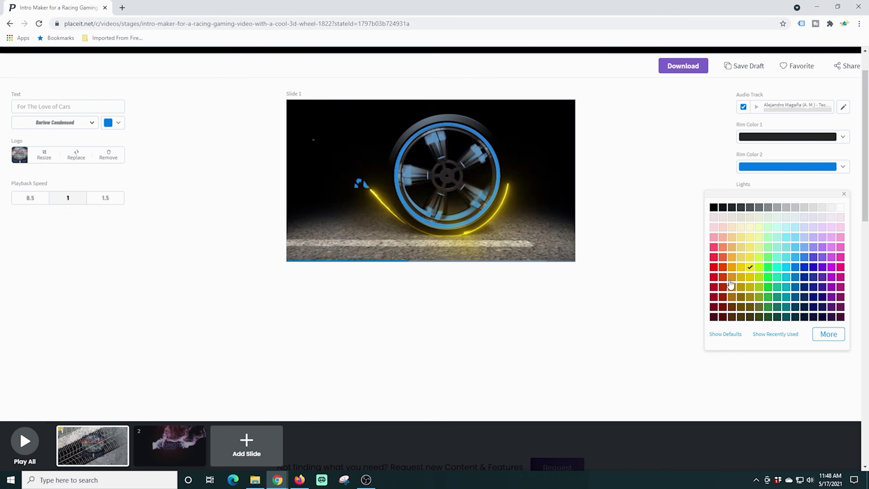
left_click(714, 267)
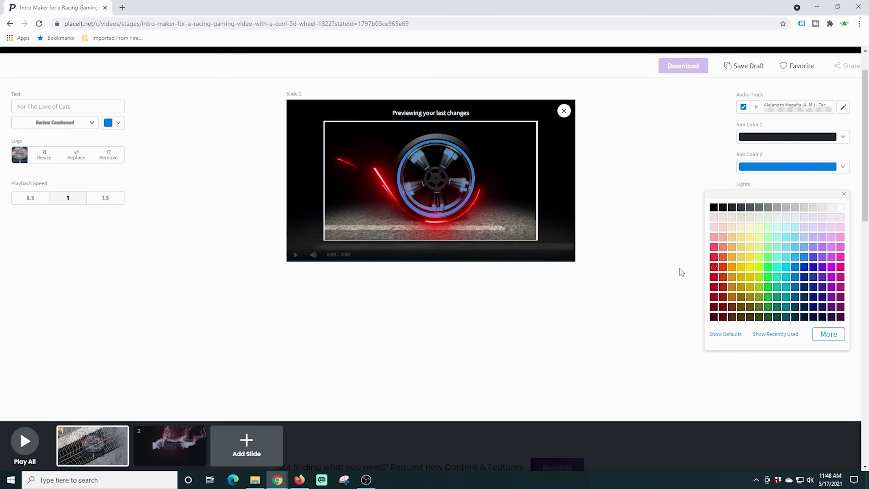
left_click(680, 269)
Step: Return to slide 2, play all slides merged into one video, replay it, and close the player
left_click(170, 442)
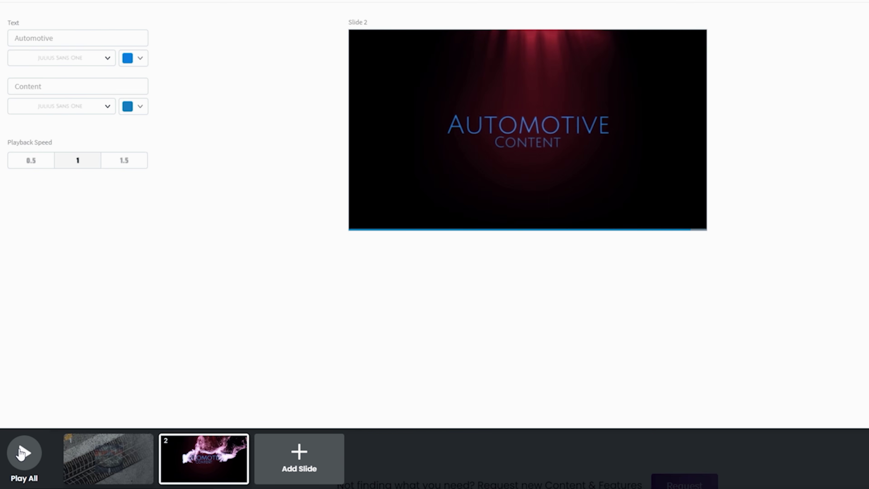
left_click(30, 454)
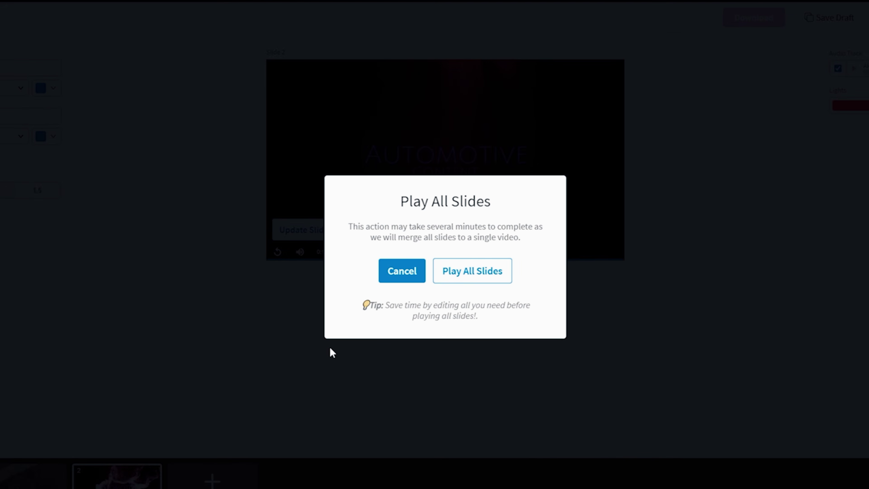
left_click(473, 271)
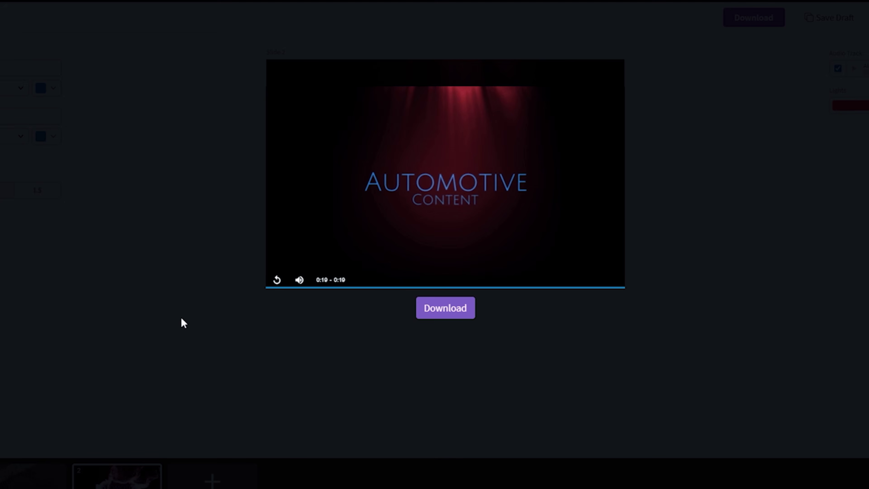
left_click(277, 279)
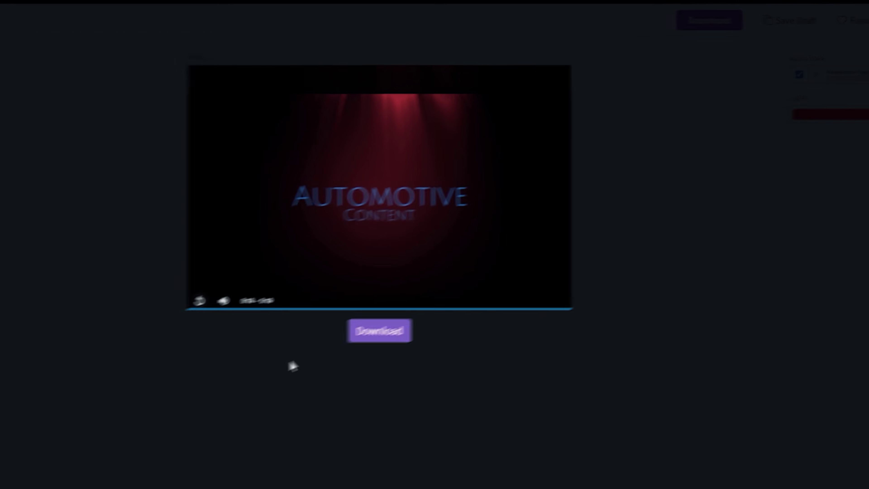
left_click(843, 31)
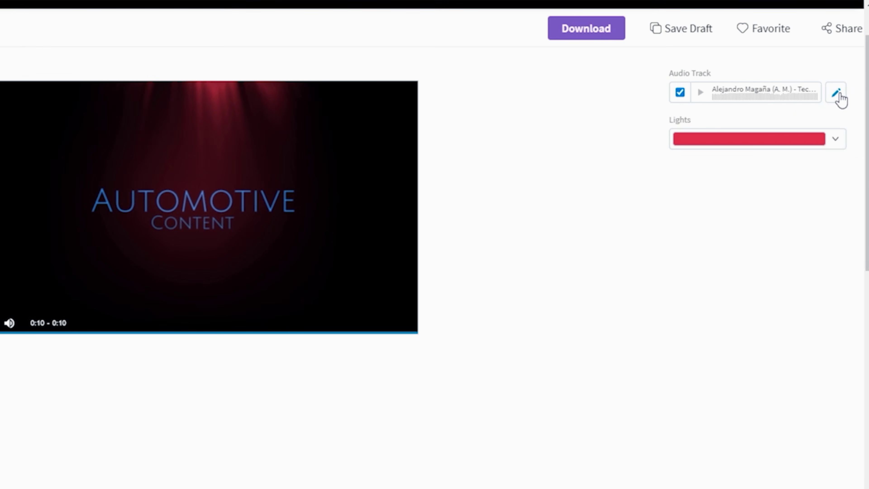
Step: Examine the tracks and tags offered in the audio library and close it without choosing a track
left_click(840, 97)
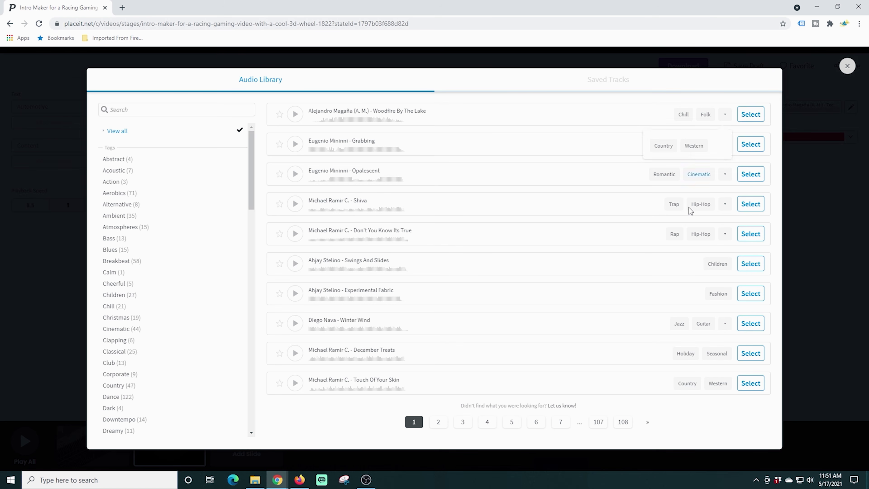
left_click(847, 68)
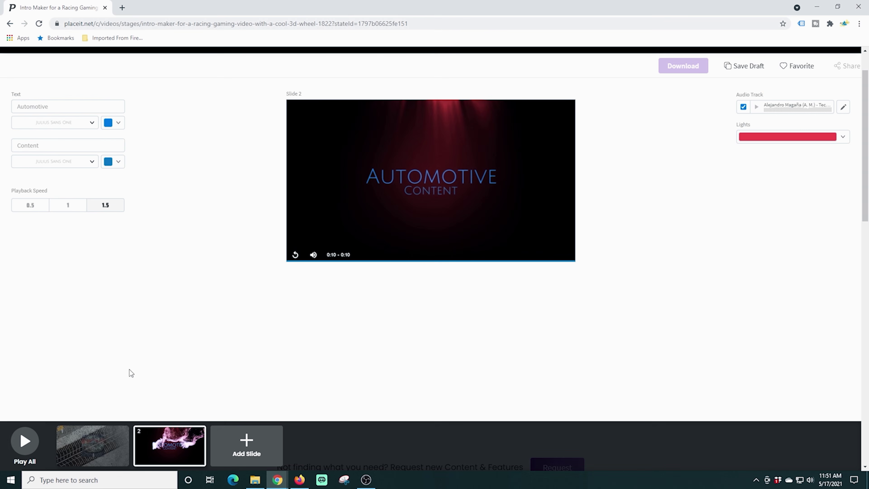
Step: Set slide 2's playback speed to 1.5, play all slides as one merged video, and close it
left_click(25, 441)
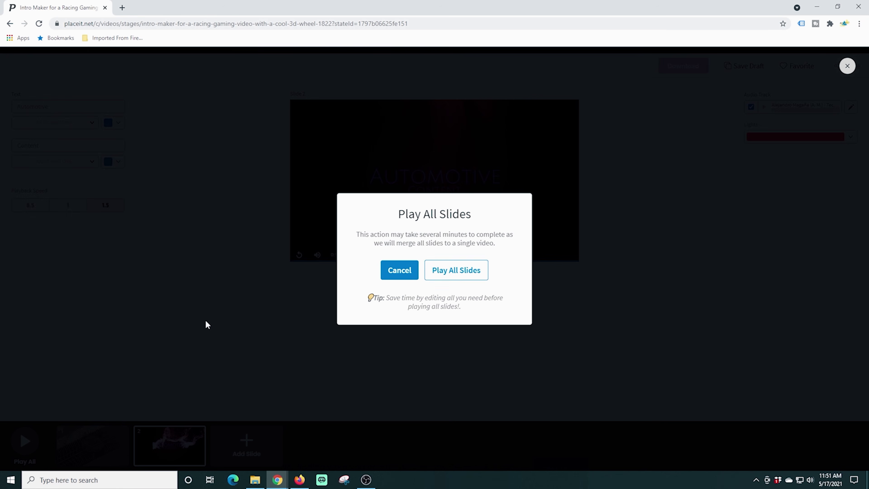
left_click(454, 270)
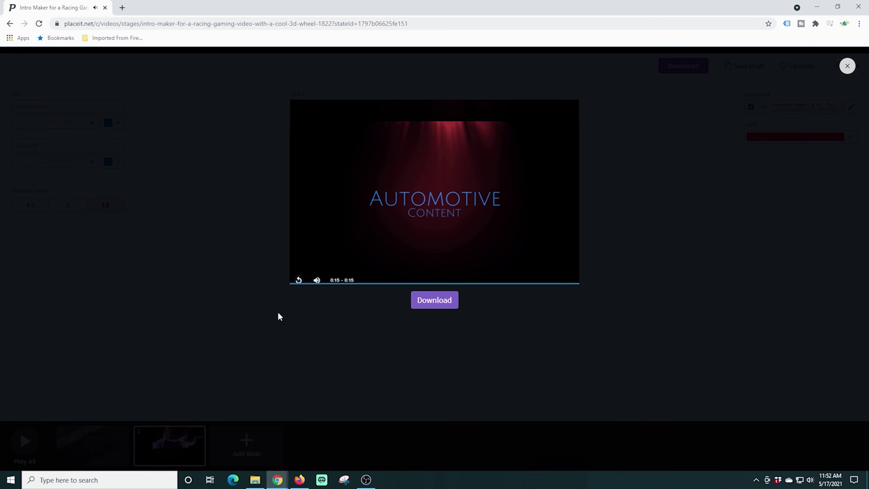
left_click(847, 72)
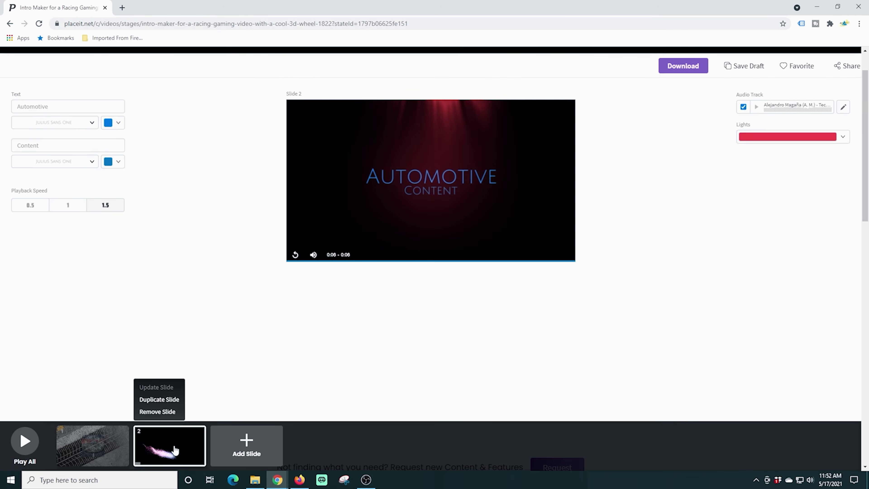
Step: Move the Automotive Content slide ahead of the wheel intro slide and start playing all slides
left_click_drag(172, 449, 101, 451)
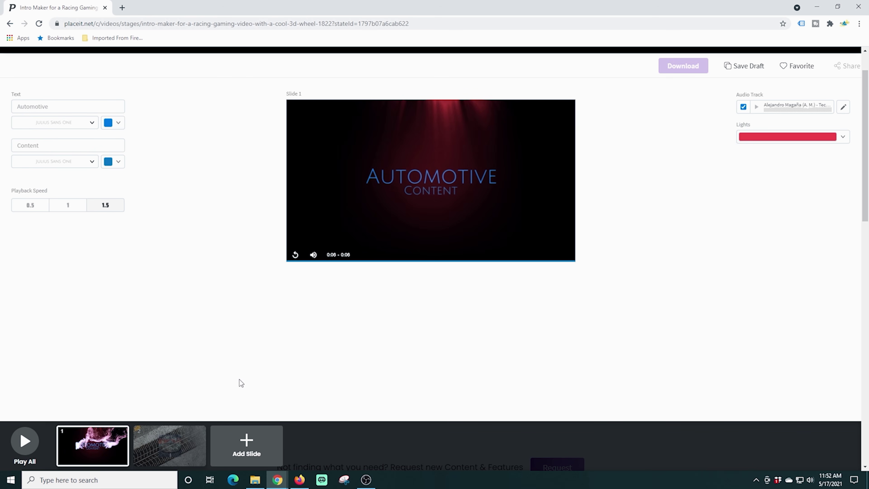
left_click(29, 442)
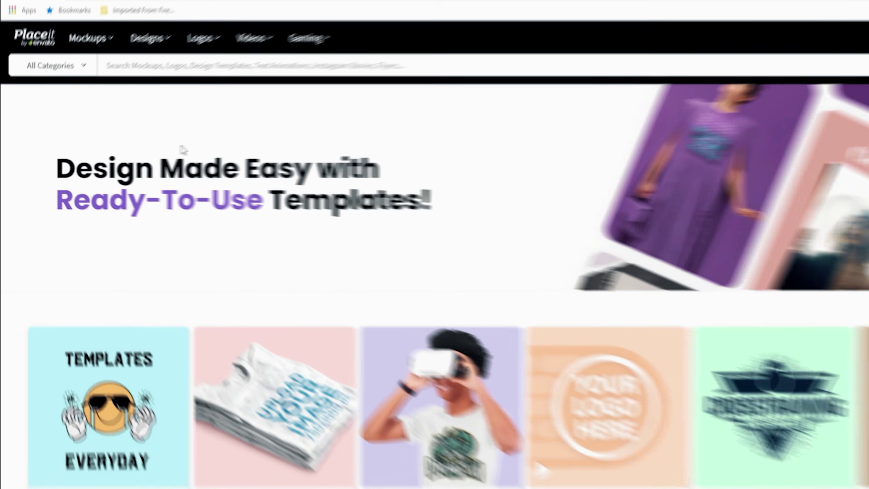
Step: Browse the YouTube video templates, search the videos for "countdown", and open the animated countdown intro with sparkling graphics
mouse_move(204, 60)
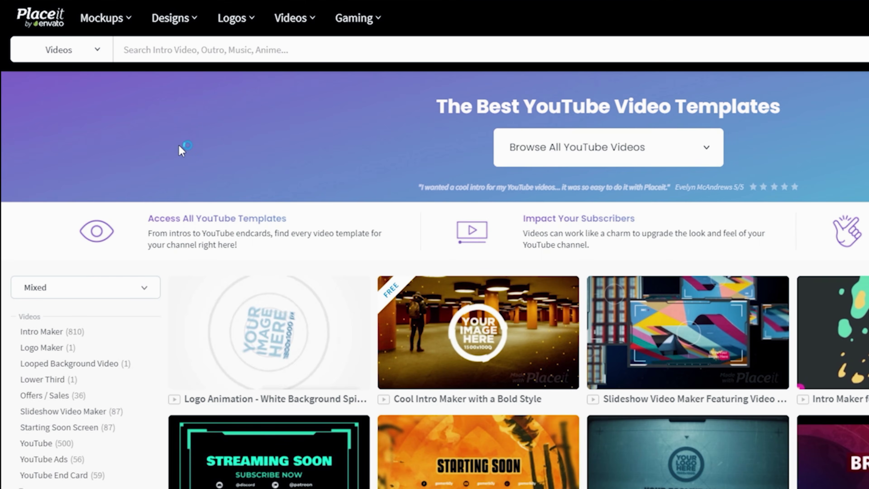
scroll(107, 197, "down", 5)
left_click(197, 55)
type("countdown")
key("Return")
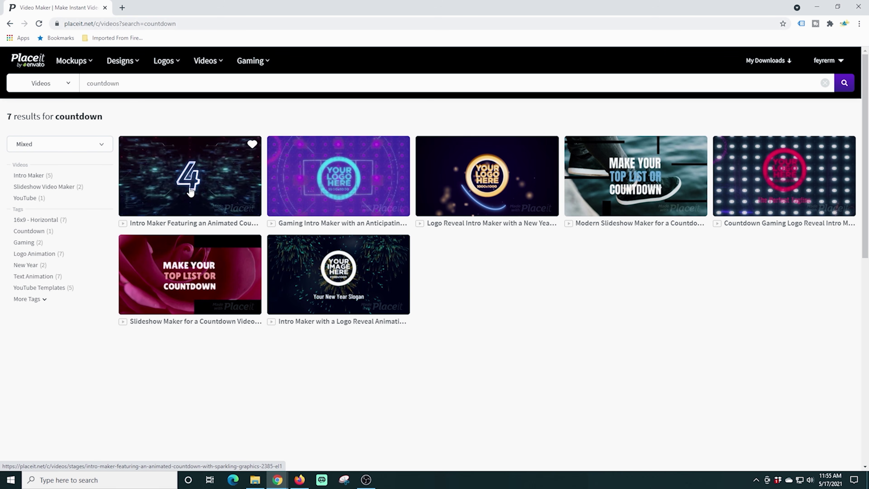
left_click(190, 192)
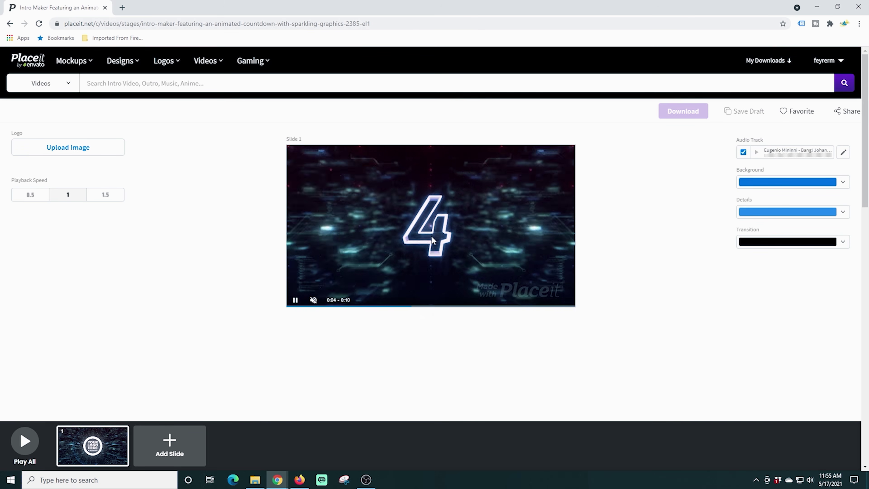
Step: Upload Logo Alpha.png as the countdown intro's logo and crop it with the whole logo inside the frame
left_click(83, 155)
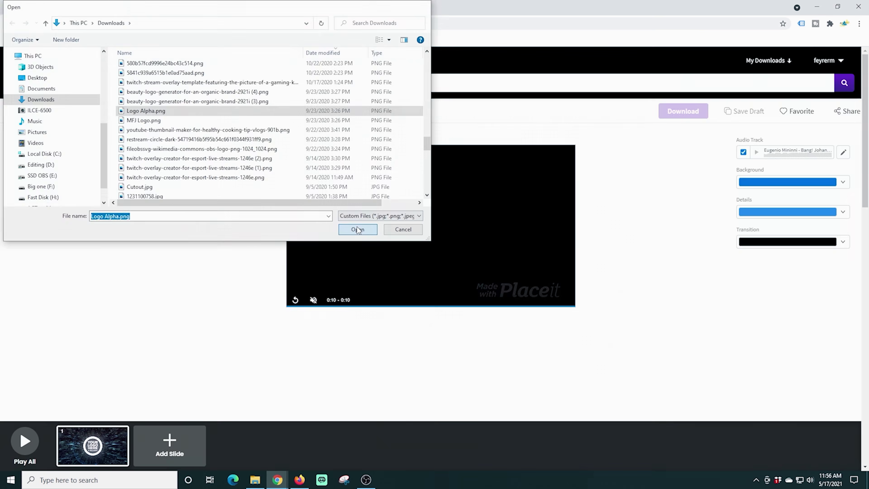
left_click(358, 230)
left_click_drag(383, 410, 393, 409)
left_click_drag(409, 296, 417, 312)
scroll(417, 313, "up", 1)
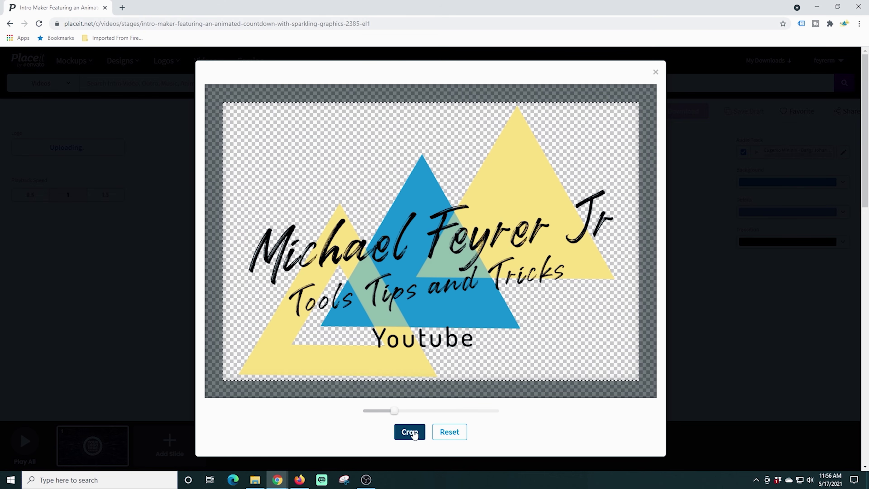
left_click(412, 432)
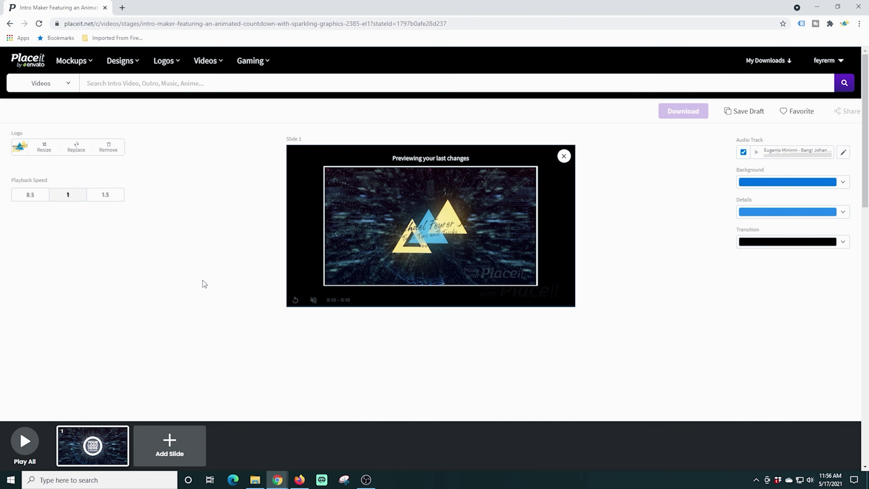
Step: Set the countdown slide's playback speed to 0.5, update the slide and replay it
left_click(27, 196)
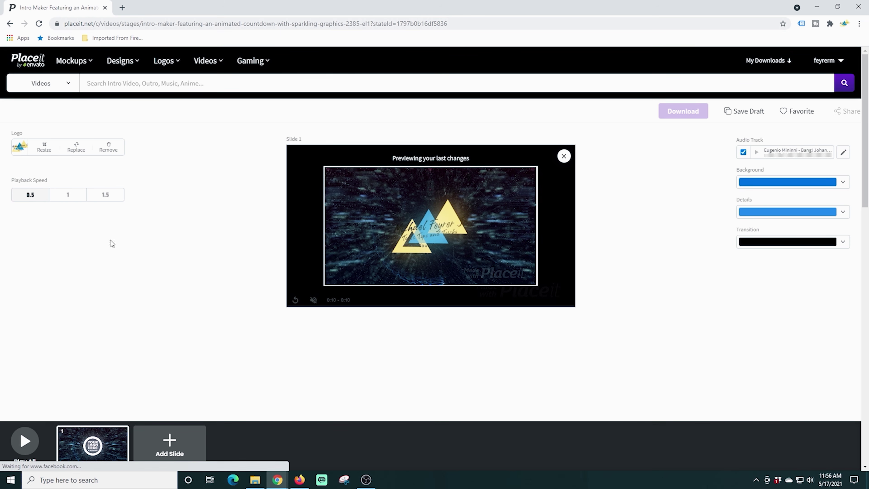
left_click(564, 157)
left_click(315, 281)
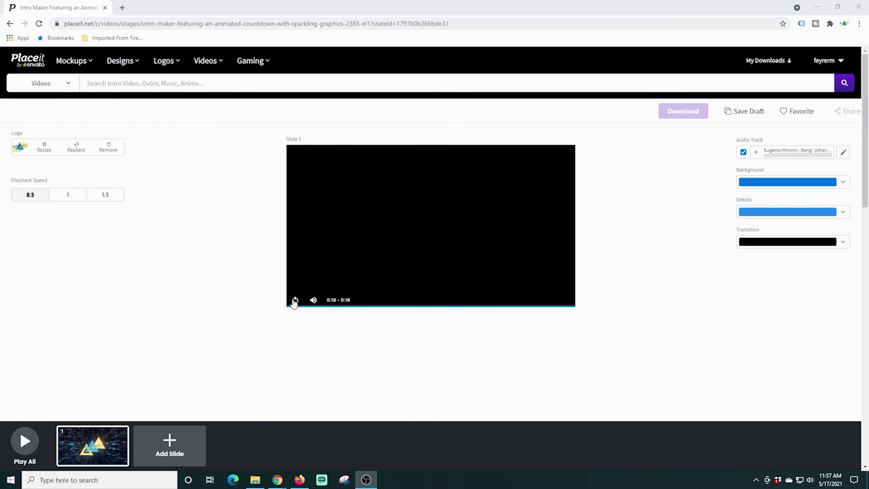
left_click(295, 301)
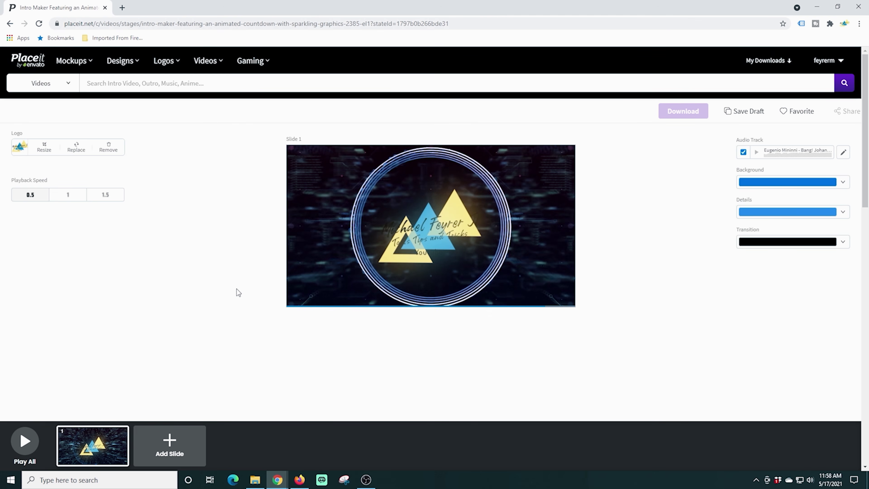
Step: Search the slide templates for "starting" and add the yellow Stream Starting Soon template from page 3 as a new slide
left_click(170, 441)
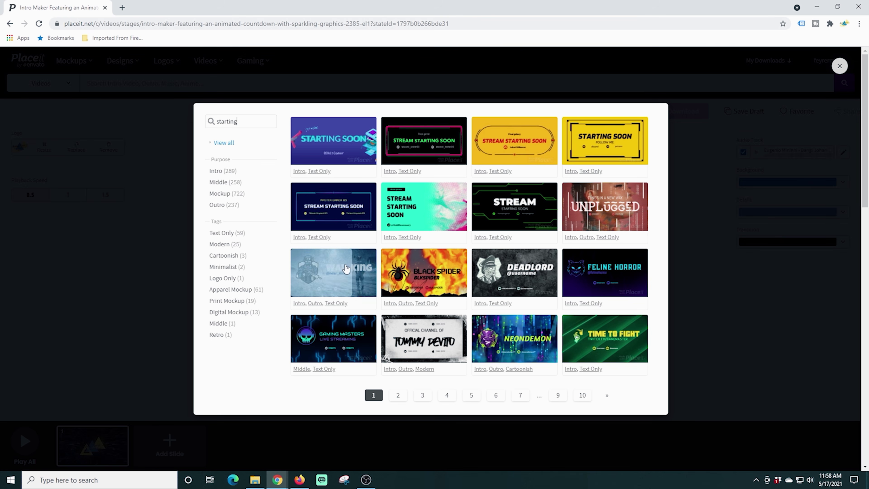
left_click(423, 394)
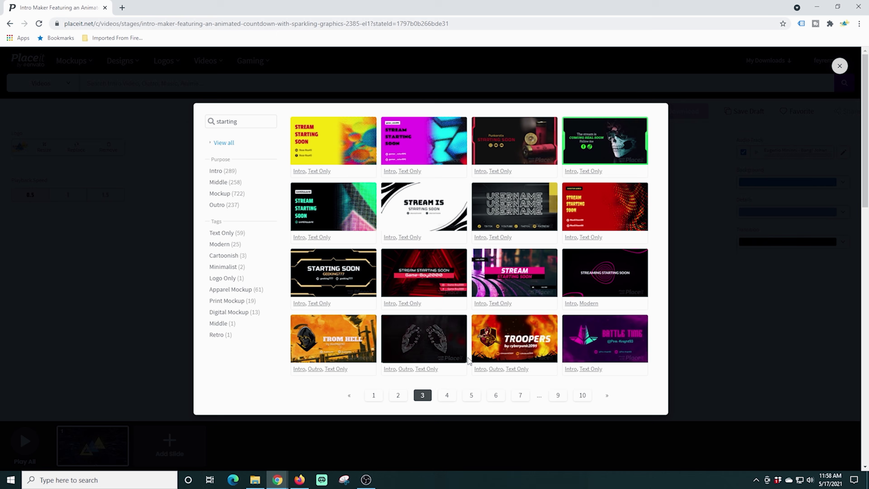
left_click(353, 152)
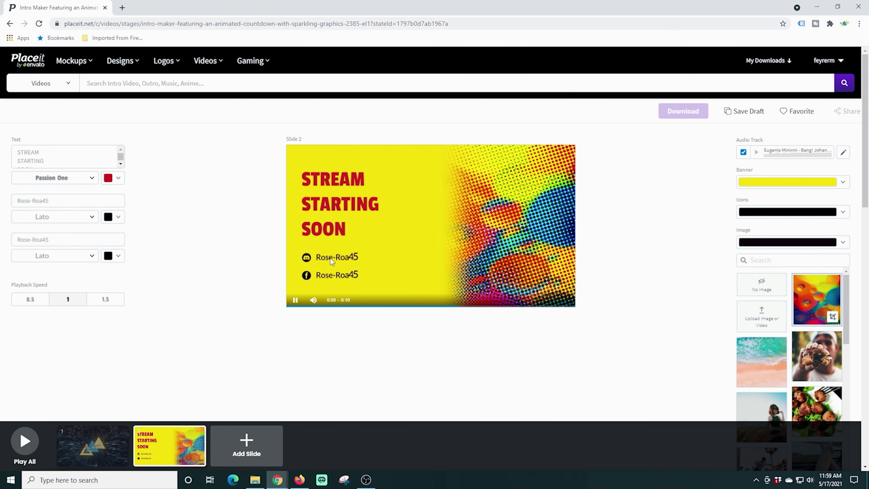
Step: Replace both social media names on the Stream Starting Soon slide with the channel's username
triple_click(32, 200)
type("Feyrerm")
key("Tab")
scroll(3, 189, "down", 2)
type("Feyrerm")
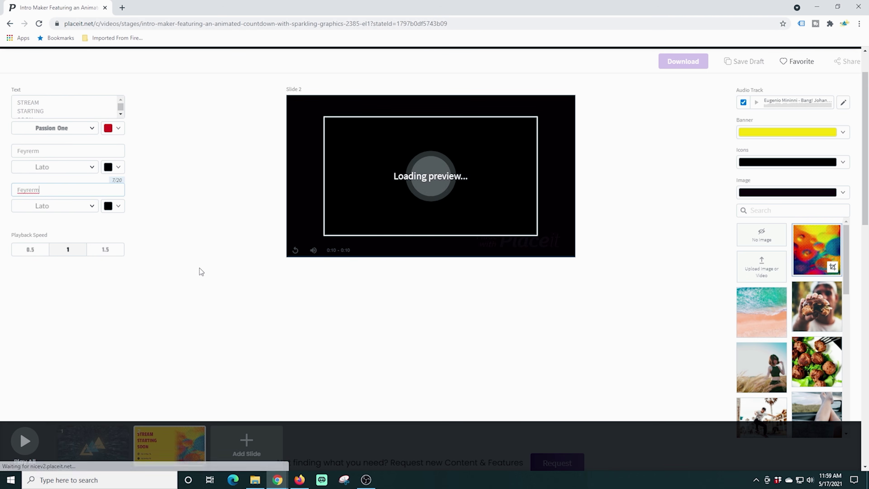
Step: Try a light yellow for the slide's icons and set them back to black
scroll(789, 223, "down", 1)
left_click(844, 116)
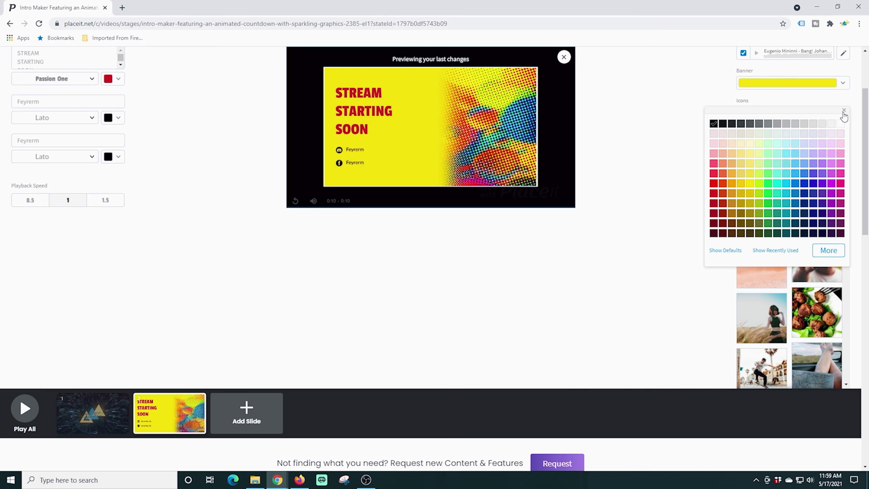
left_click(751, 163)
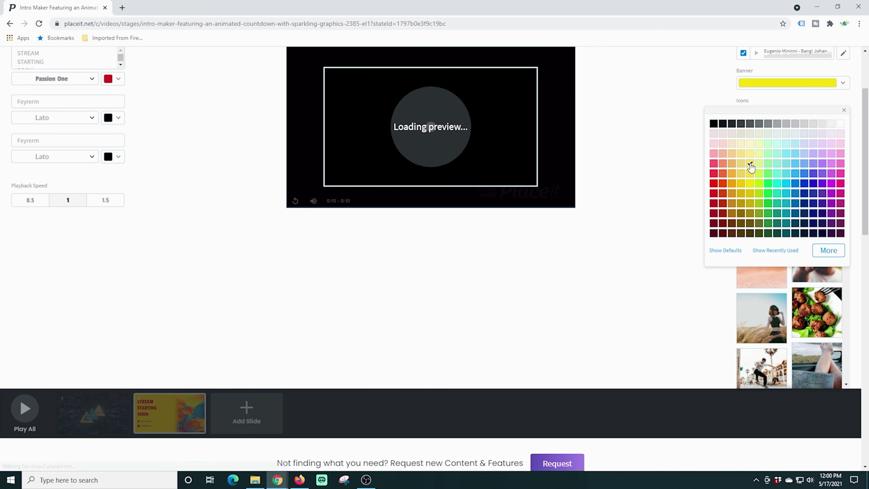
left_click(713, 124)
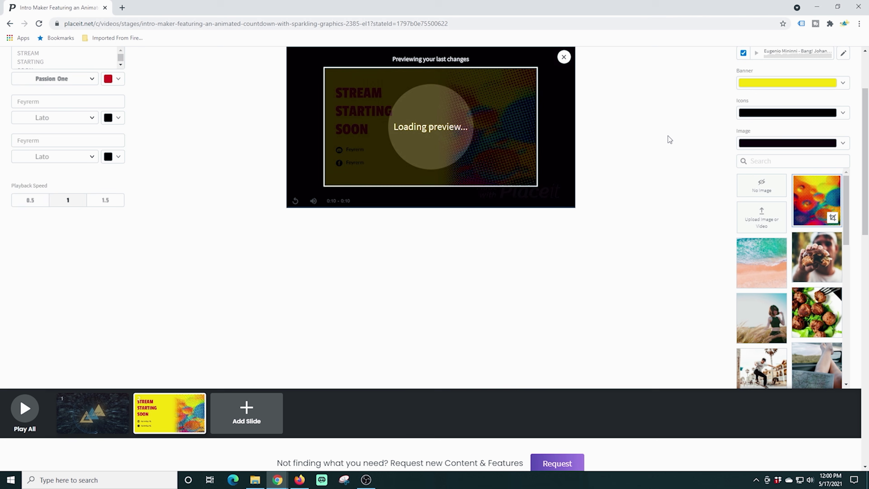
Step: Move the Stream Starting Soon slide ahead of the countdown slide and set its playback speed to 0.5
left_click_drag(202, 397, 102, 414)
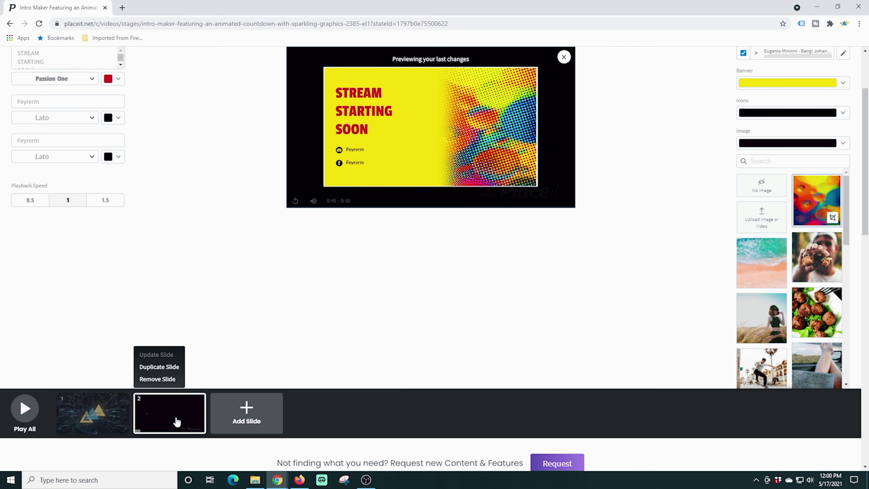
mouse_move(186, 426)
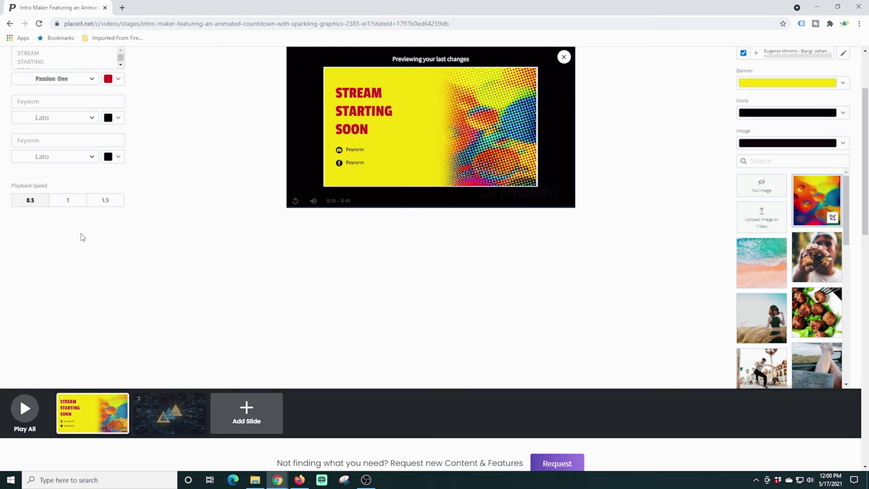
Step: Colour the STREAM STARTING SOON text blue, play all slides as one video, and close the playback
scroll(371, 161, "up", 1)
left_click(119, 126)
left_click(102, 195)
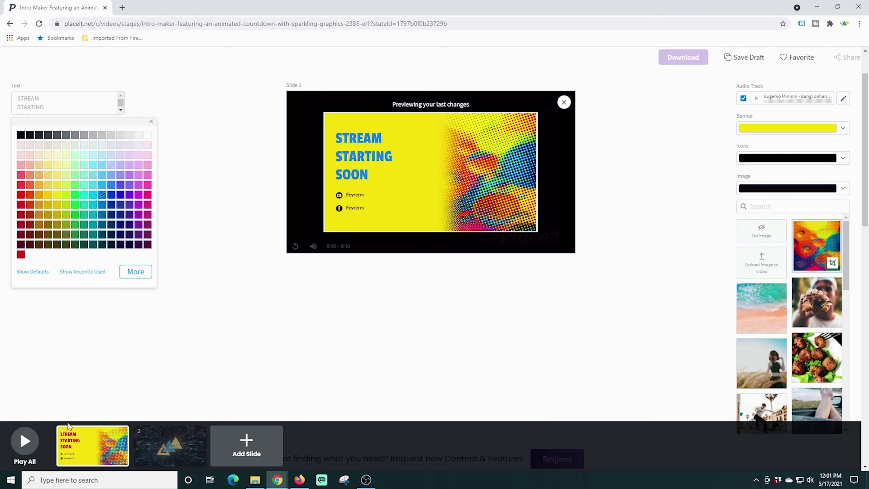
left_click(25, 441)
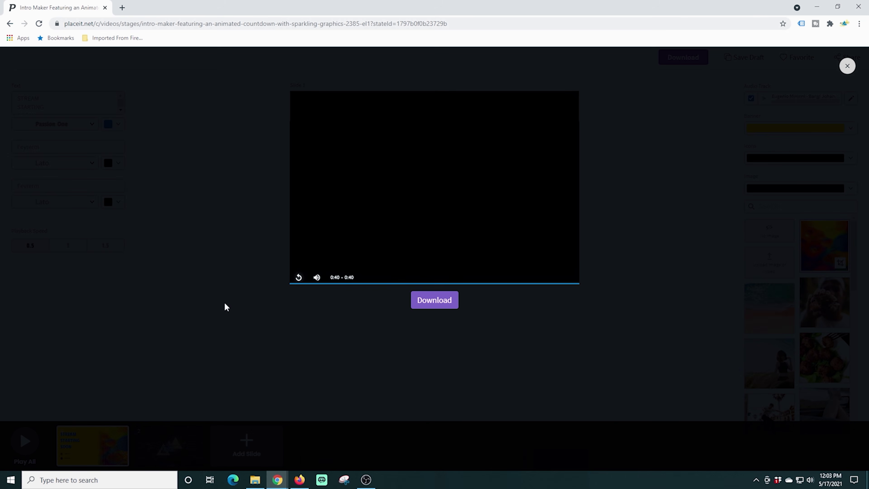
left_click(849, 72)
Step: Filter the "starting" templates by Text Only and add the circular pink and purple Stream Starting Soon template from page 4 as slide 3
left_click(245, 444)
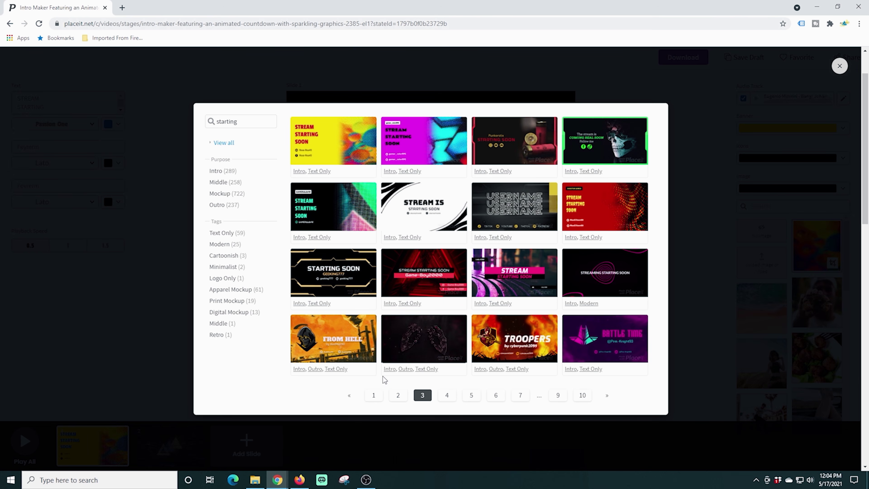
left_click(221, 232)
left_click(514, 395)
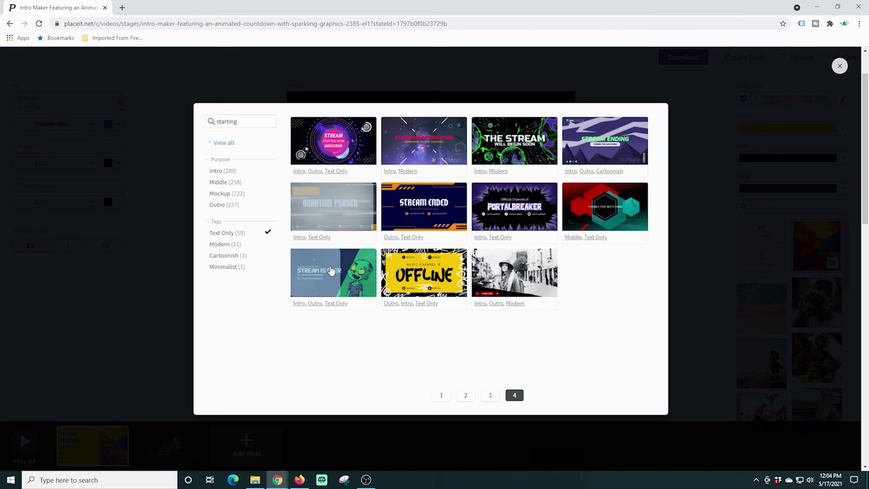
left_click(337, 141)
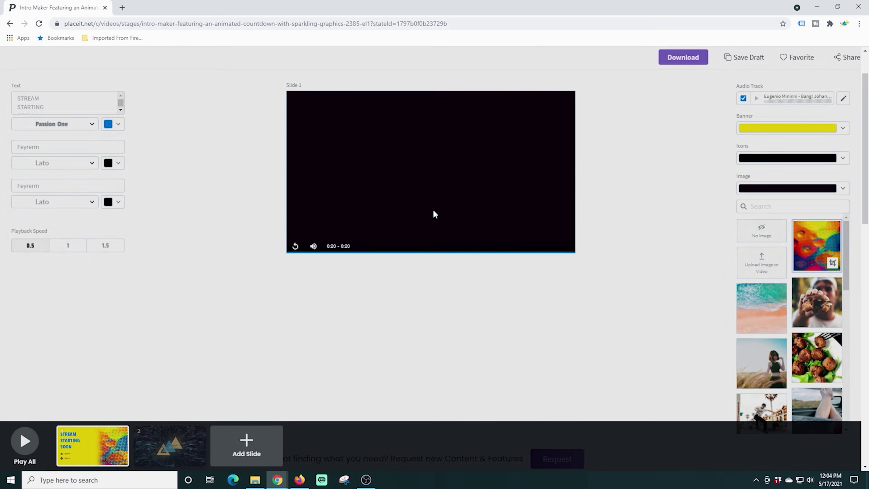
left_click(243, 443)
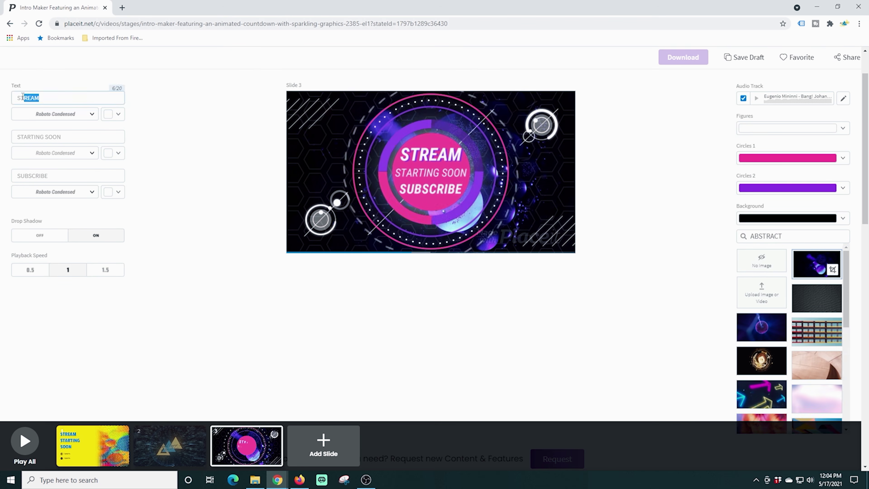
Step: Set slide 3's text lines to "Here", "WE" and "GO!", try playback speed 0.5, and change the speed to 1.5
left_click(29, 269)
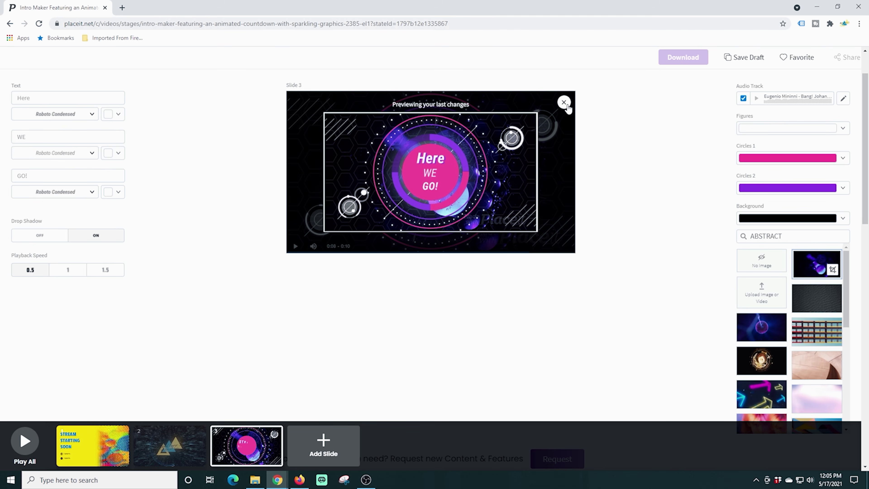
left_click(563, 104)
left_click(312, 229)
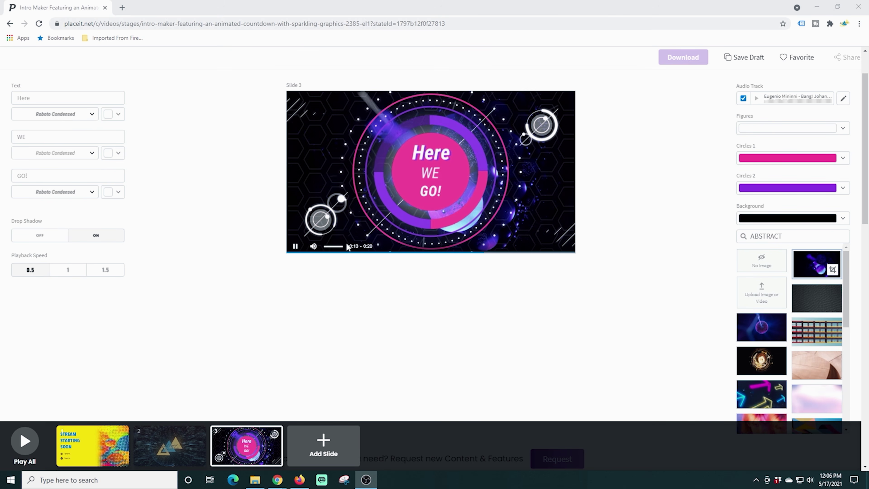
left_click(119, 270)
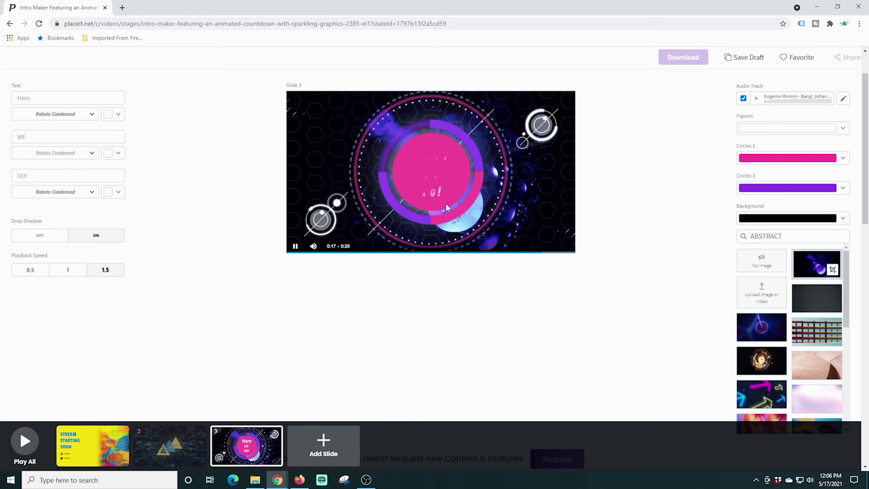
Step: Set slide 3's Circles 1 colour to blue and Circles 2 to yellow, and update the slide
left_click(786, 157)
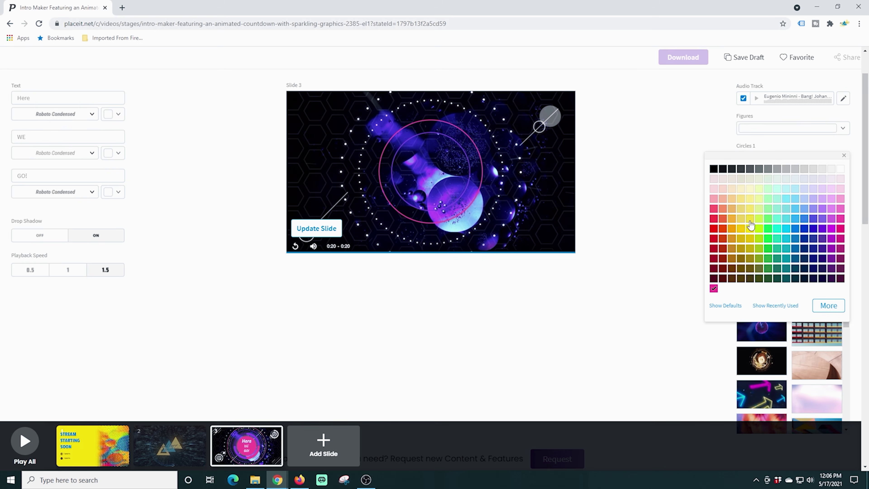
left_click(751, 225)
left_click(787, 187)
left_click(795, 259)
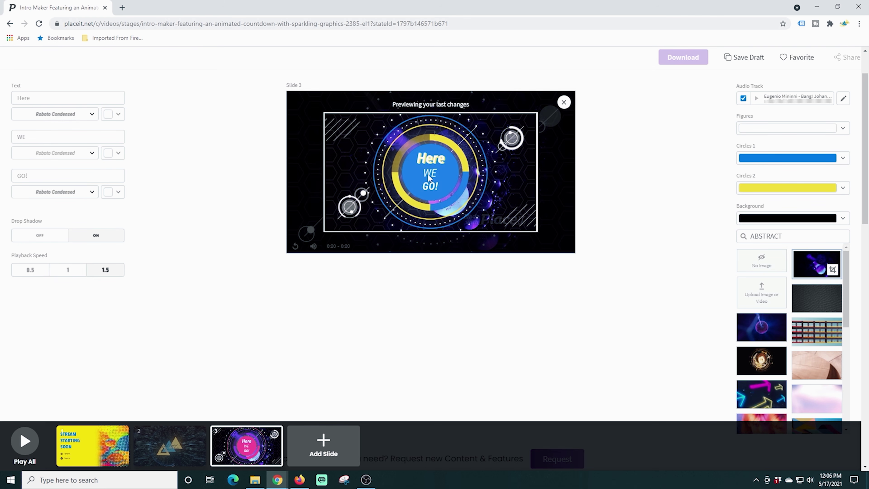
left_click(564, 103)
left_click(321, 228)
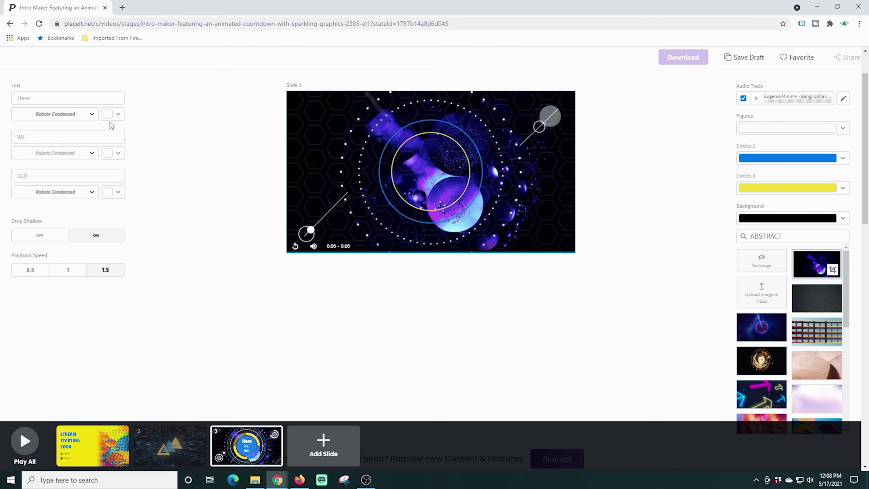
Step: Set the colour of slide 3's three text lines to near-black and start playing all slides
left_click(119, 116)
left_click(39, 128)
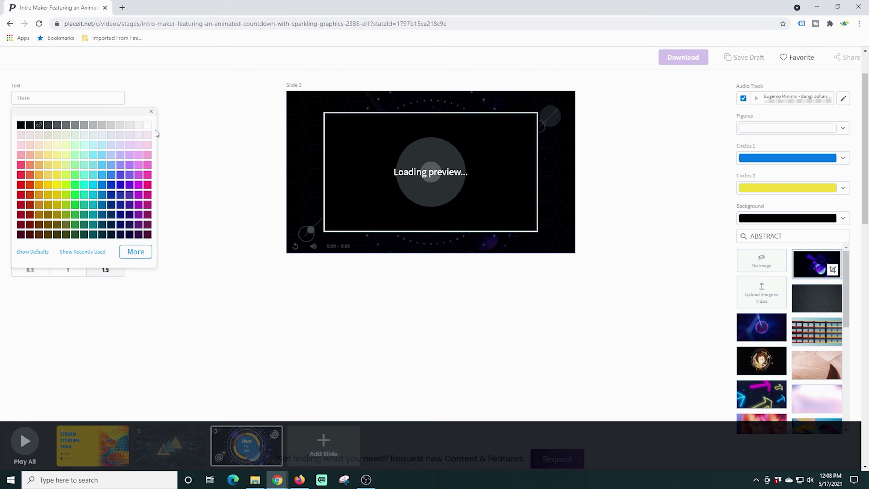
left_click(163, 153)
left_click(113, 153)
left_click(48, 163)
left_click(113, 192)
left_click(45, 203)
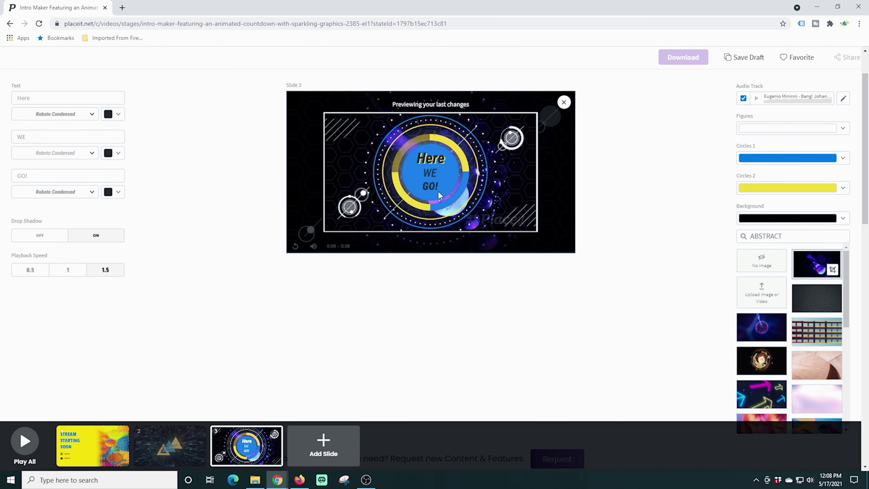
left_click(25, 441)
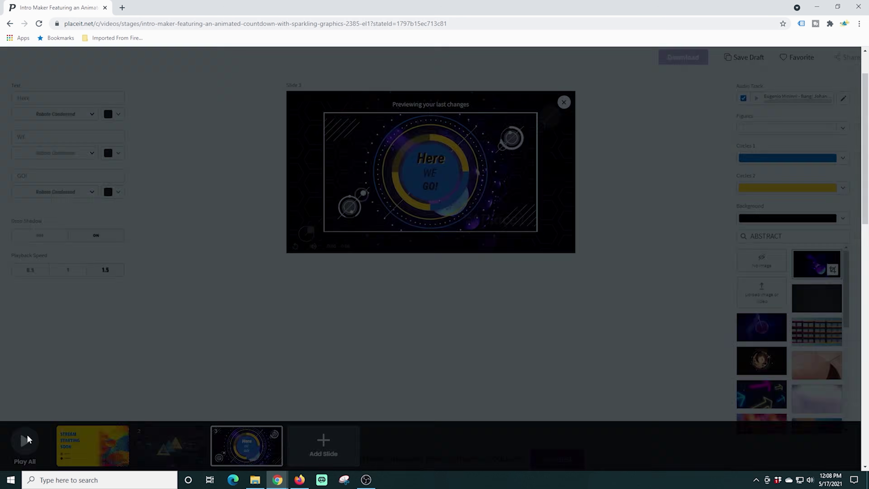
left_click(453, 271)
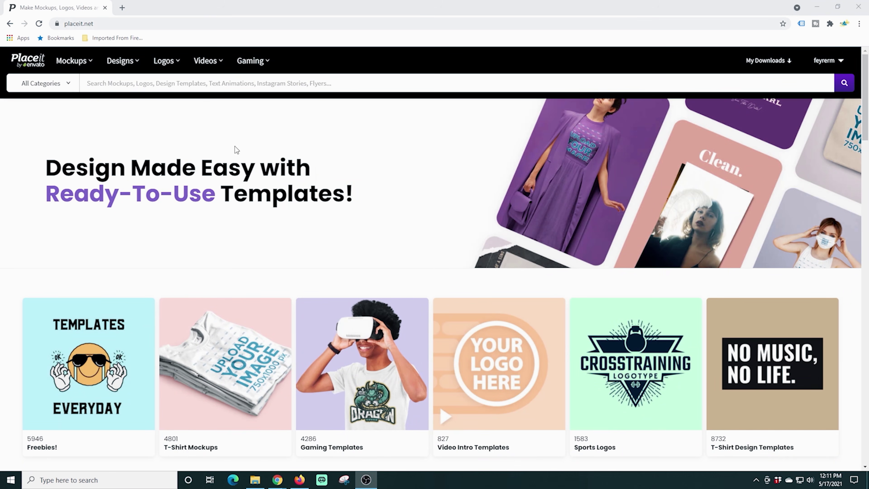
Step: Open the gaming YouTube End Cards templates and look through the available designs
mouse_move(275, 70)
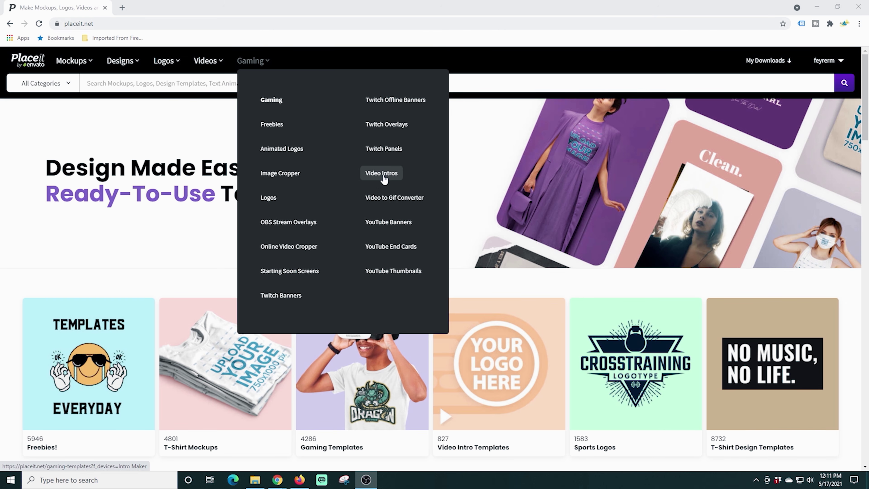
left_click(381, 248)
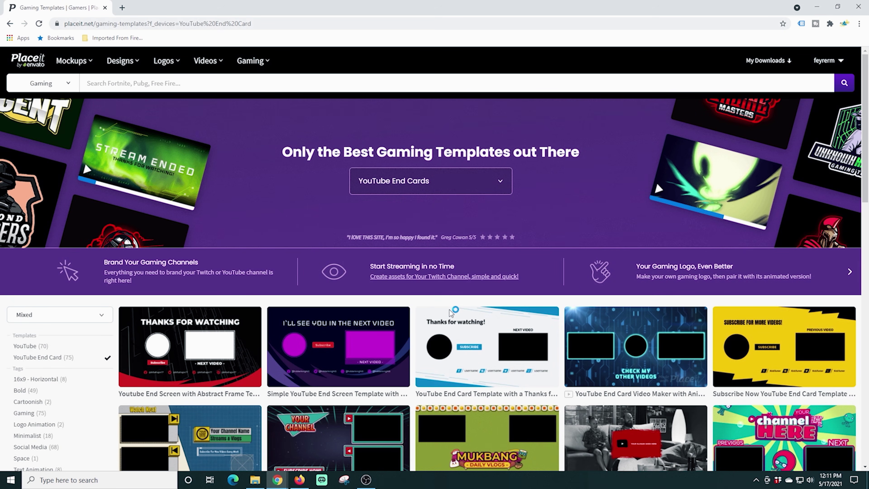
scroll(451, 312, "down", 5)
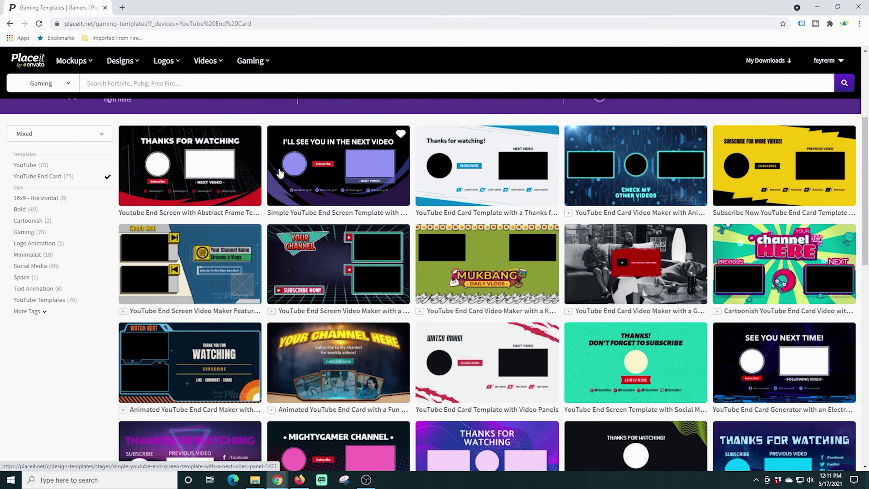
Step: Open the gaming YouTube Thumbnails templates and look through the available designs
mouse_move(254, 66)
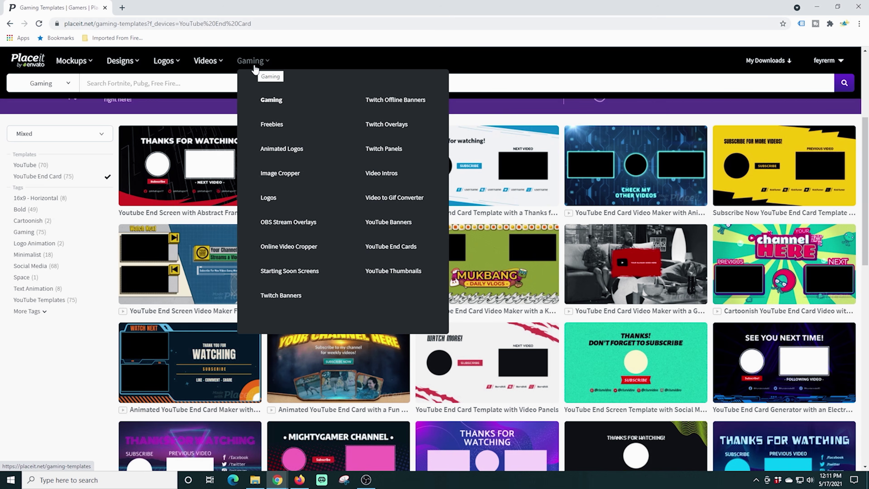
left_click(401, 271)
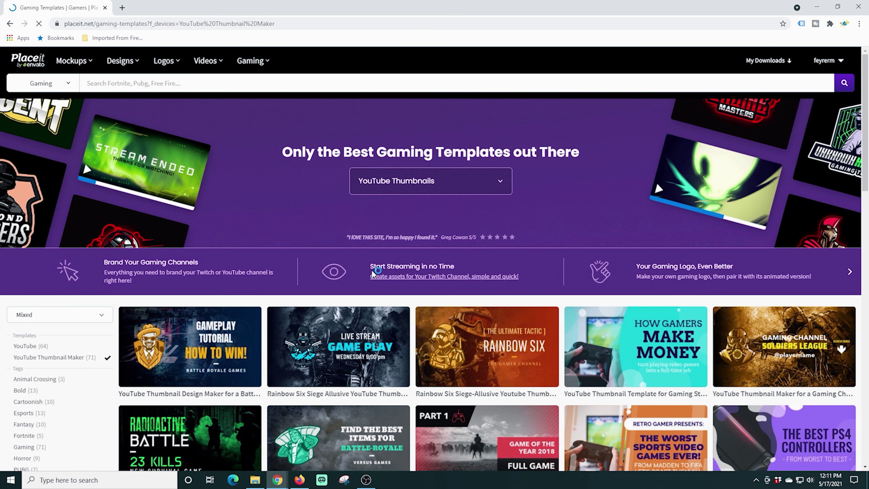
scroll(371, 269, "down", 5)
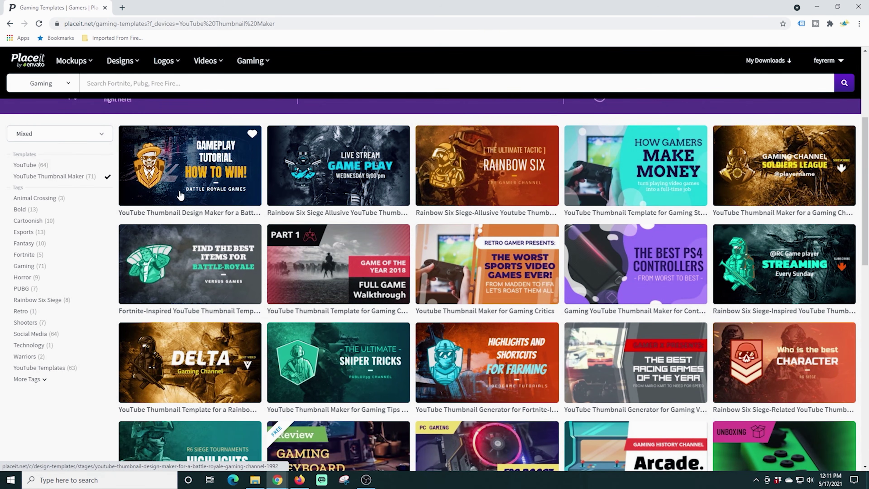
scroll(422, 317, "down", 7)
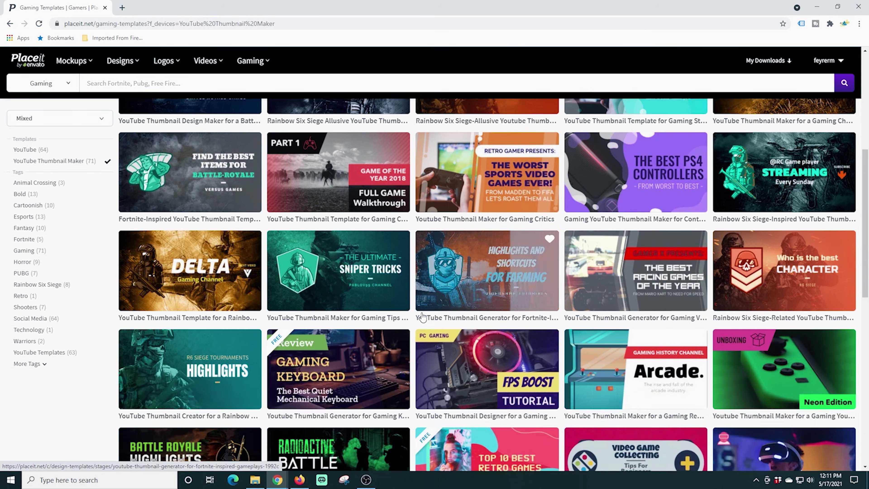
scroll(422, 317, "up", 6)
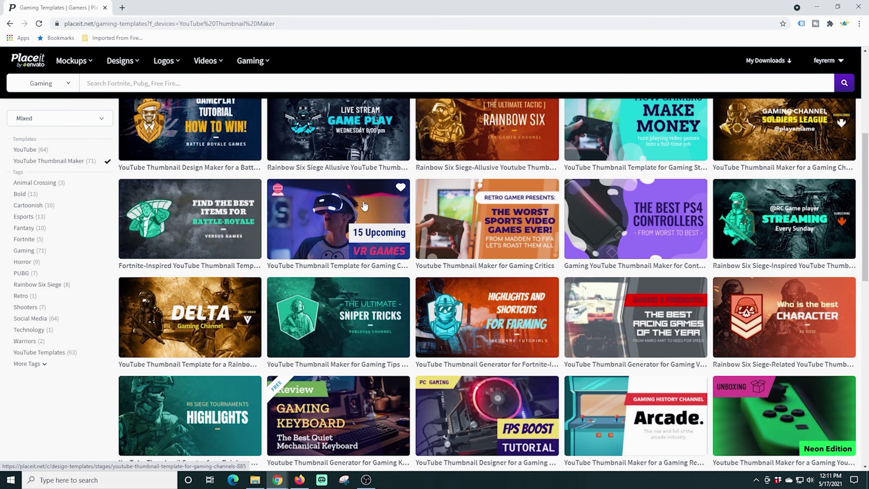
Step: Open the gaming Twitch Overlays templates and look through the designs and template categories
mouse_move(255, 66)
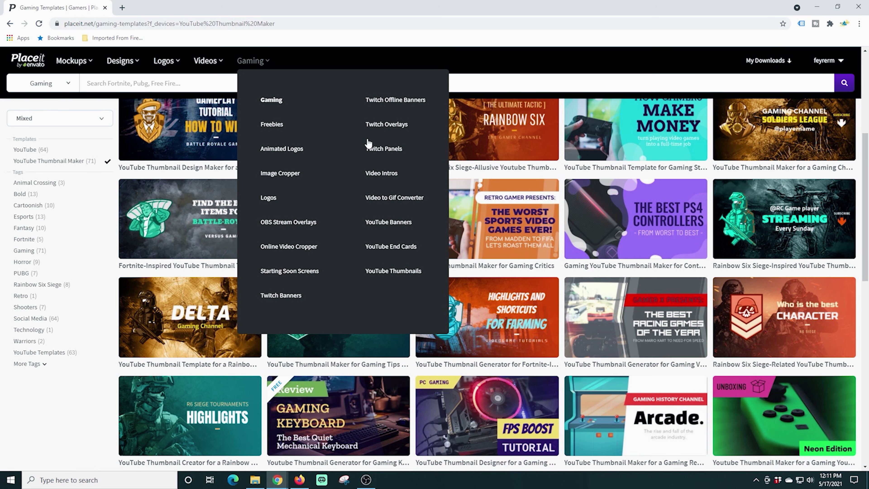
left_click(392, 127)
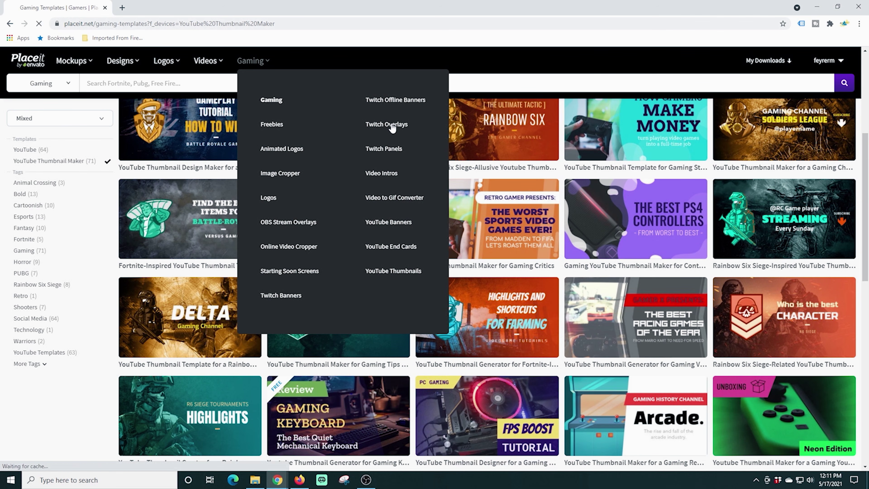
scroll(372, 216, "down", 3)
scroll(372, 215, "down", 2)
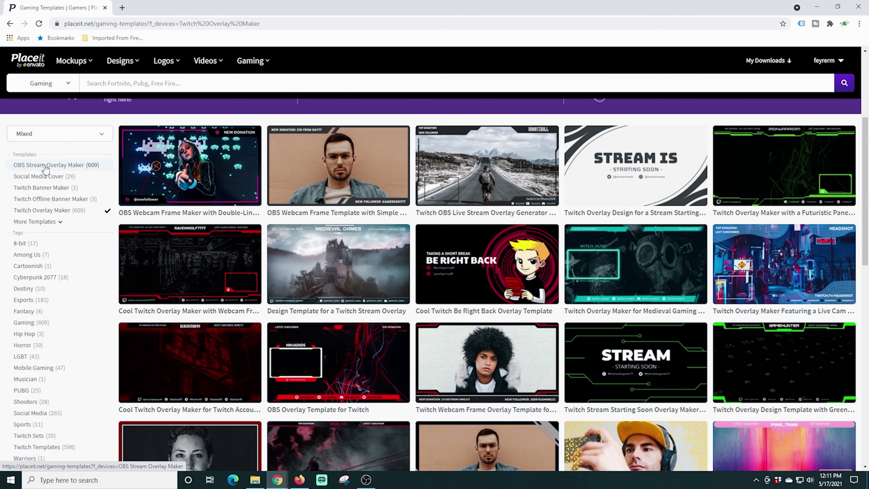
scroll(48, 167, "down", 1)
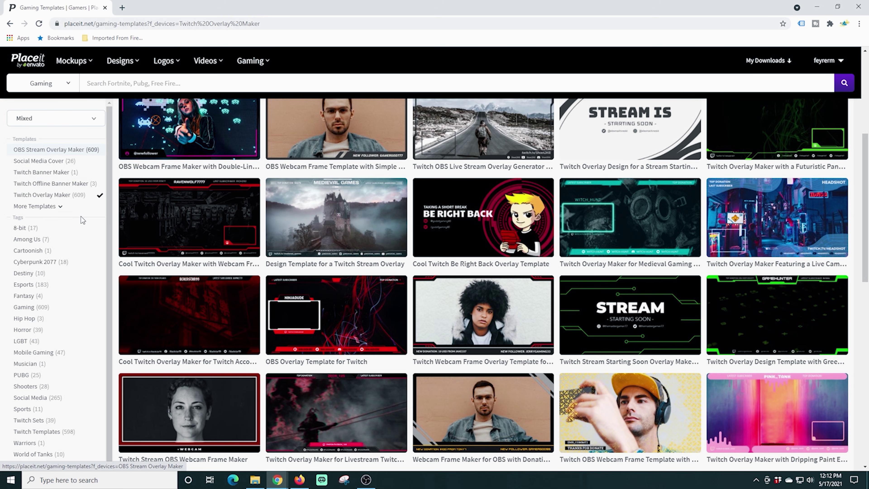
Step: Expand the template categories, add the Webcam Frame filter to the Twitch overlays, and browse the first page of designs
left_click(59, 205)
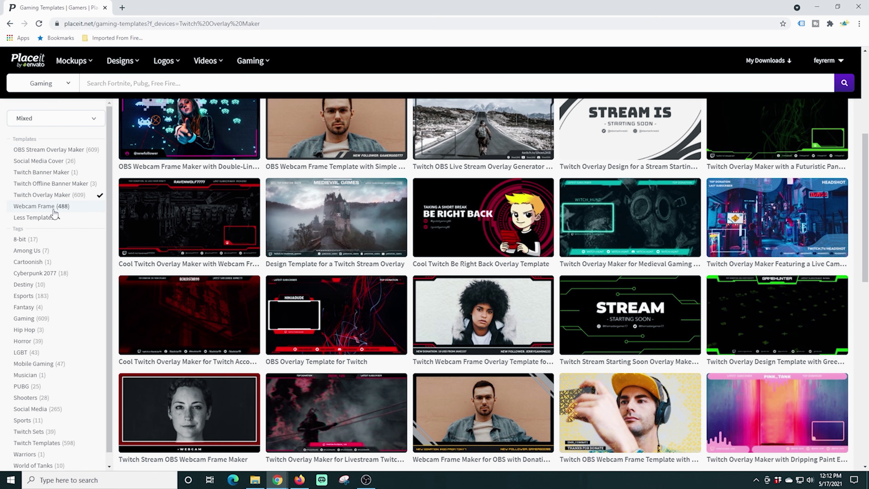
left_click(47, 207)
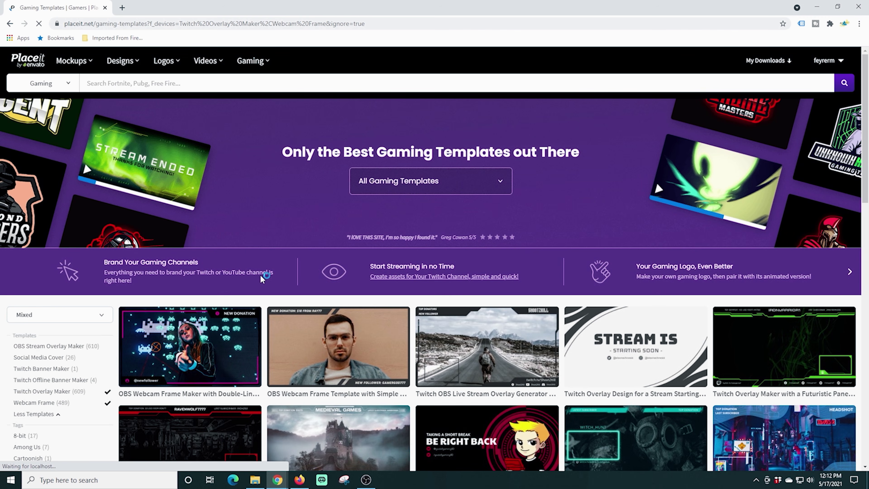
scroll(255, 268, "down", 3)
scroll(256, 268, "down", 4)
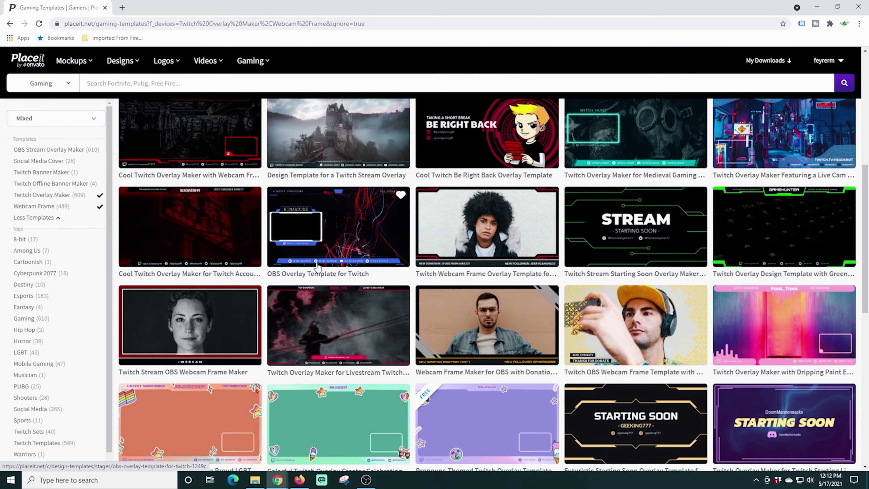
scroll(310, 255, "down", 4)
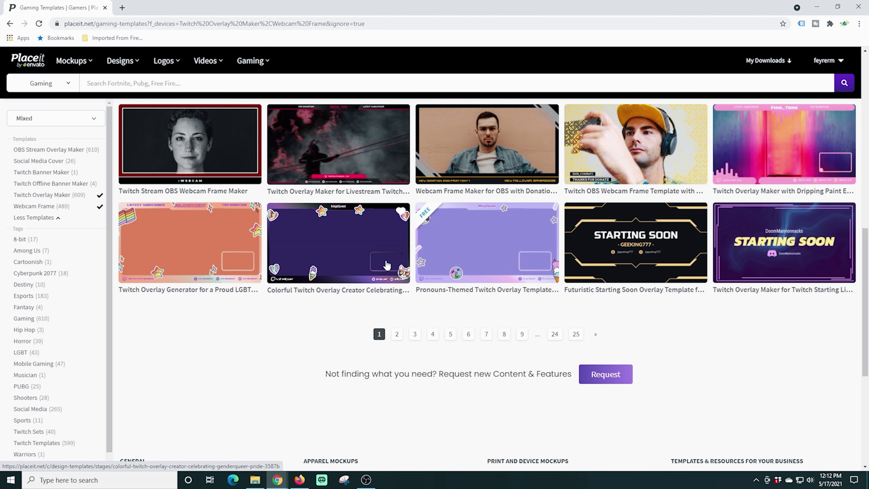
scroll(427, 280, "down", 1)
Step: View the Logo Maker start page and return to the filtered Twitch overlay and webcam frame templates
scroll(448, 289, "up", 5)
scroll(448, 289, "up", 5)
mouse_move(178, 65)
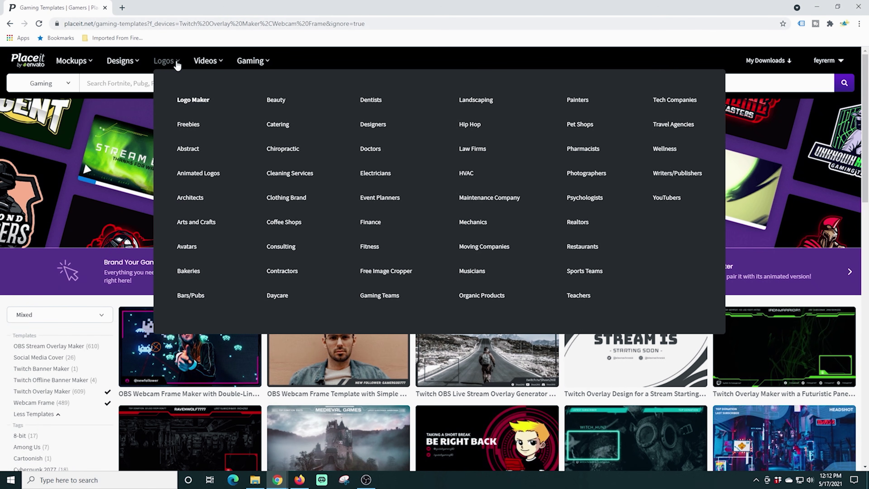
left_click(192, 100)
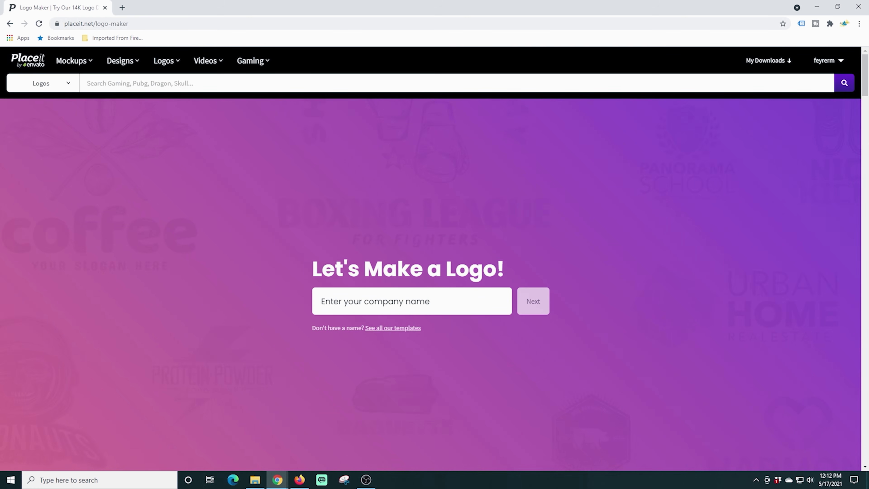
key("alt+Left")
Step: Browse the filtered Twitch overlay and webcam frame templates and open page 5
scroll(606, 131, "down", 5)
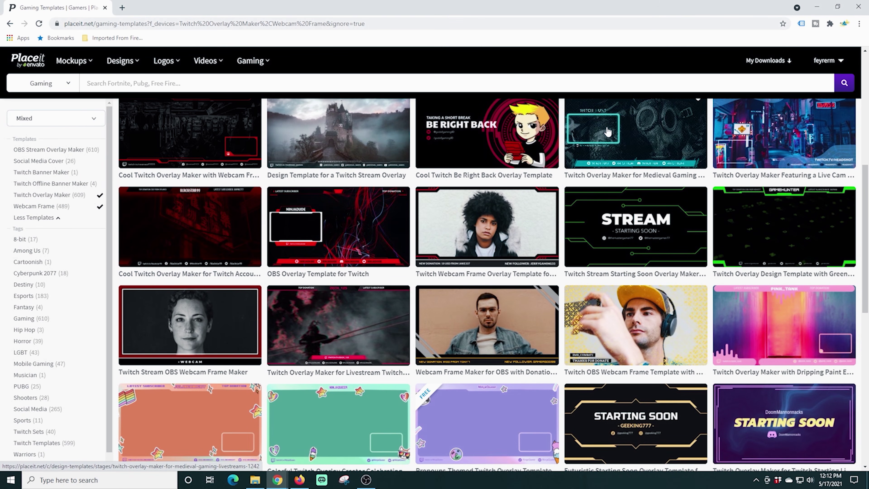
scroll(316, 267, "down", 5)
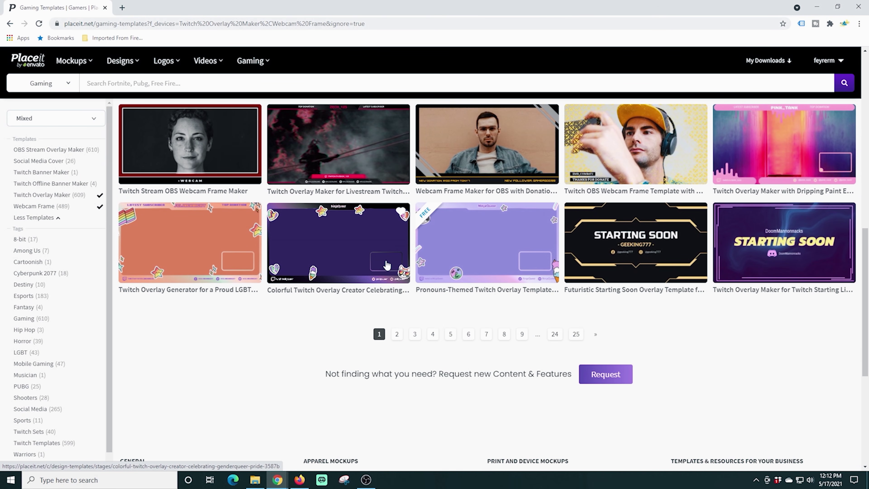
scroll(449, 288, "down", 1)
left_click(449, 288)
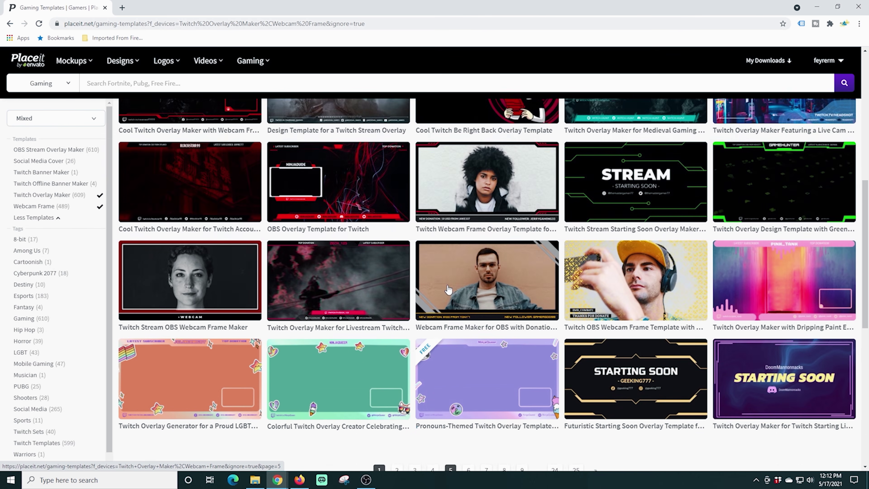